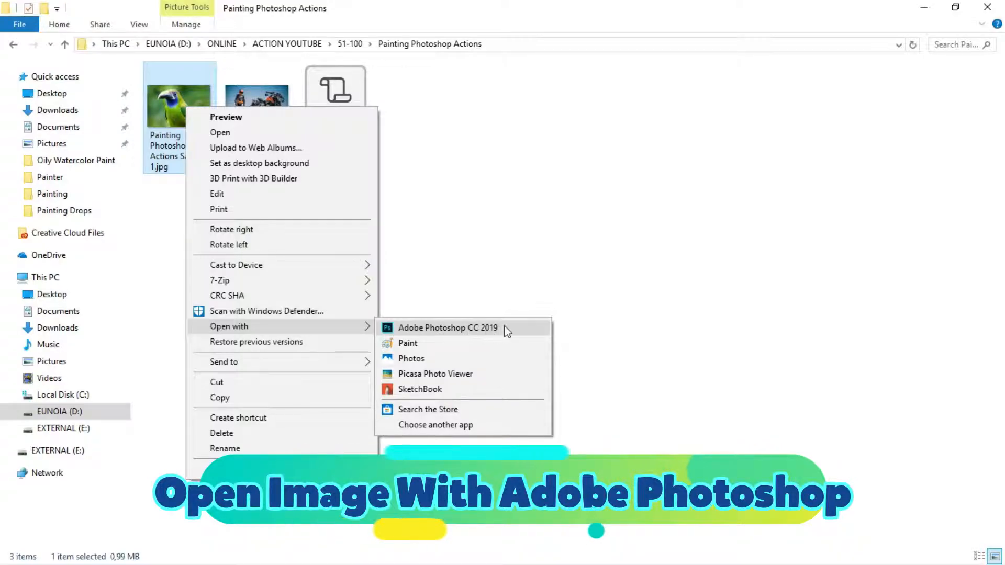
Open Painting Photoshop Actions Sample 1.jpg and Sample 2.jpg in Adobe Photoshop CC 2019
left_click(506, 329)
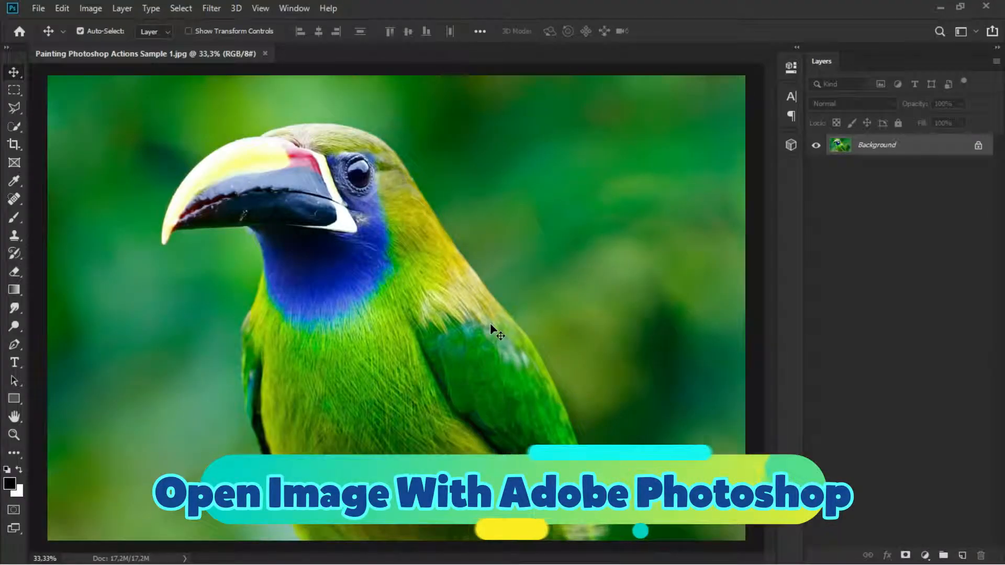
left_click(940, 7)
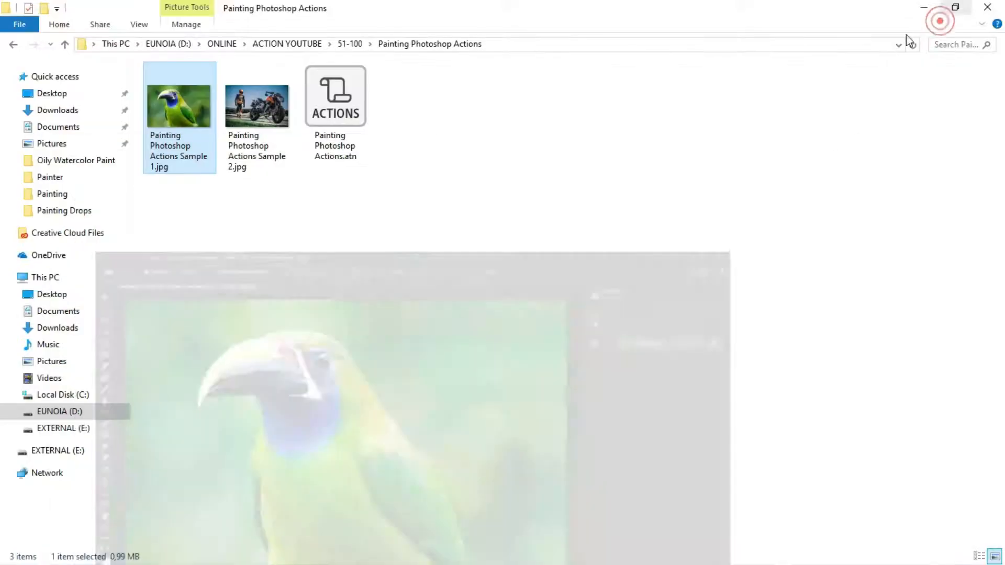
right_click(267, 100)
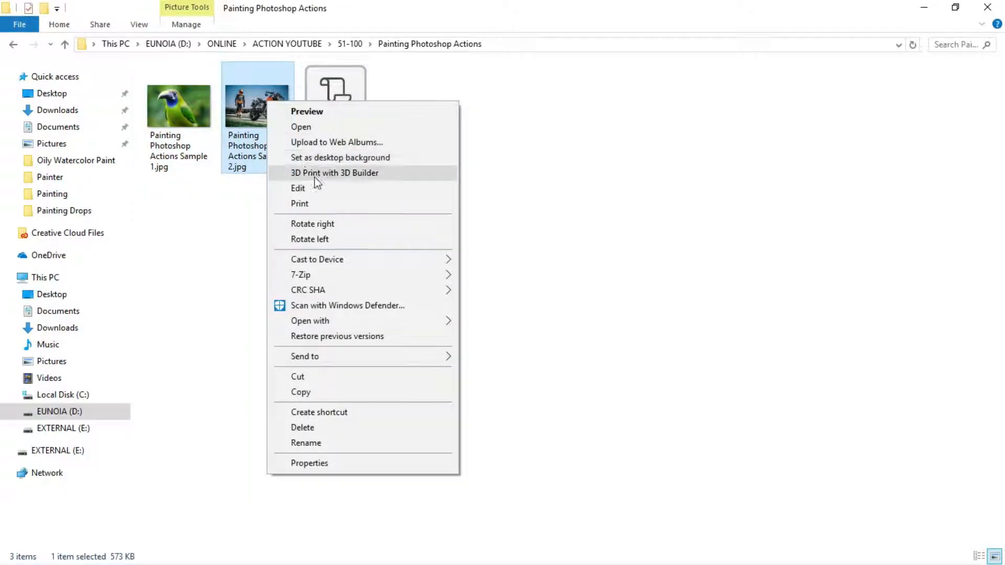
mouse_move(439, 321)
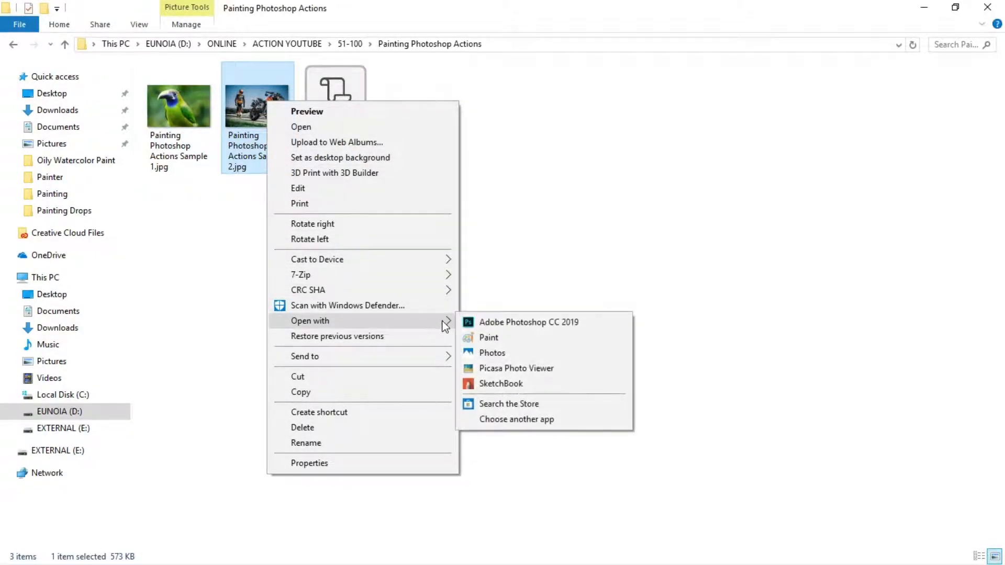
left_click(587, 321)
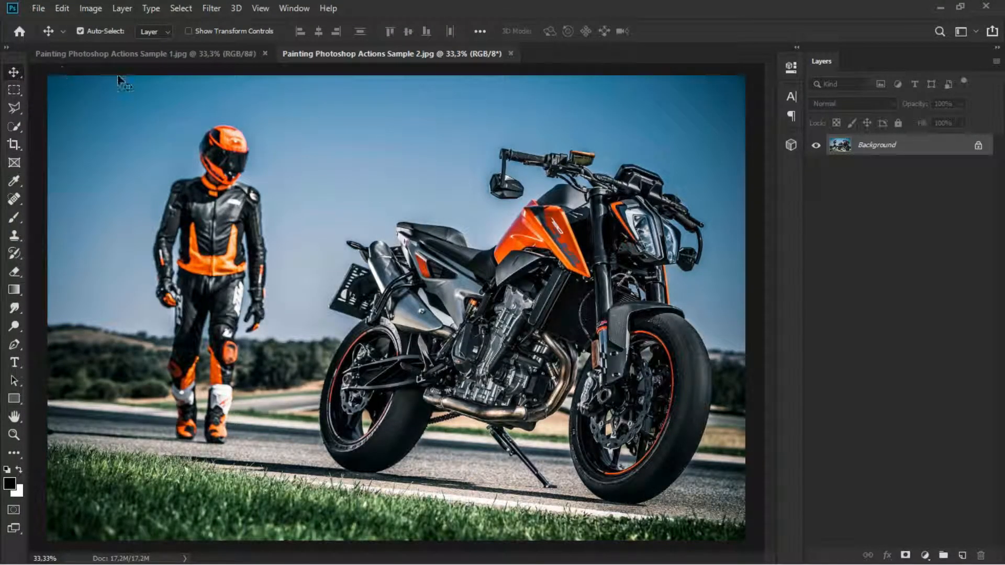
Show the Actions panel and load the Painting Photoshop Actions.atn file from File Explorer
left_click(294, 8)
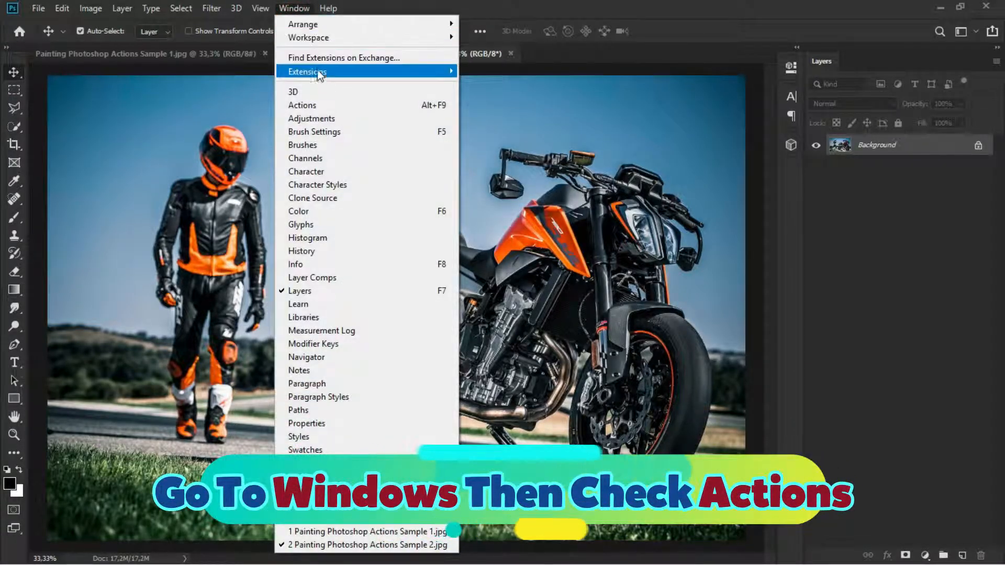
left_click(327, 107)
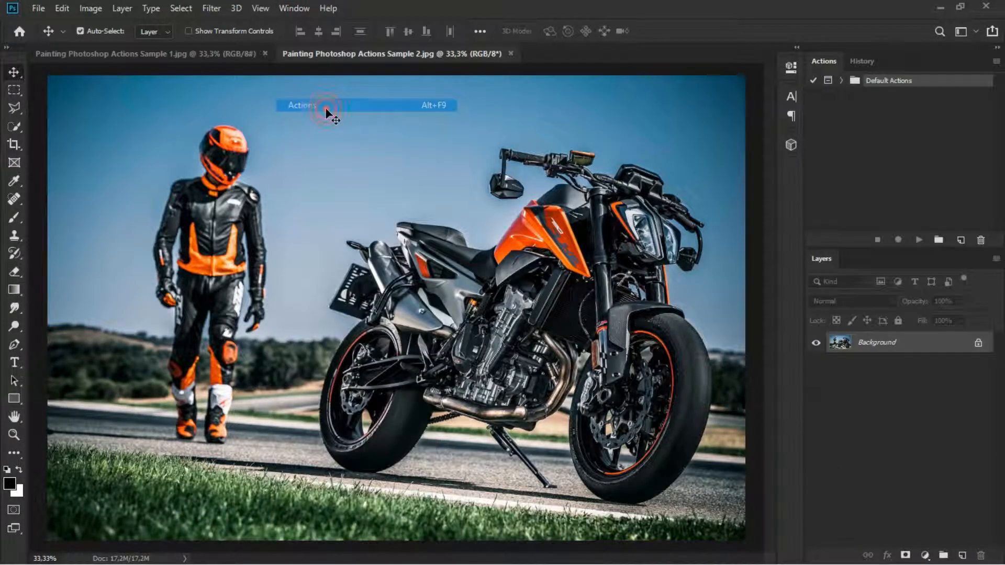
left_click(938, 8)
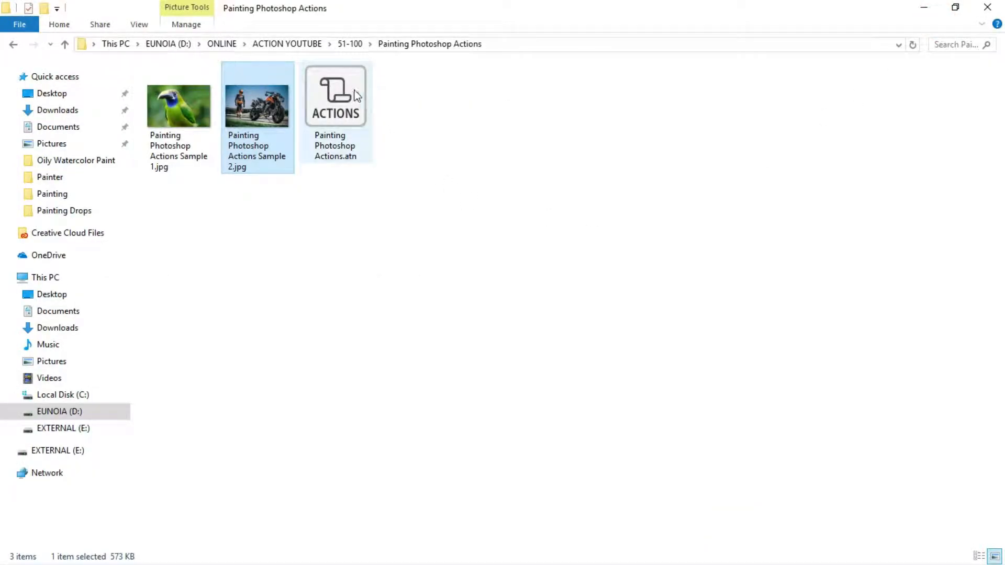
right_click(341, 87)
left_click(426, 73)
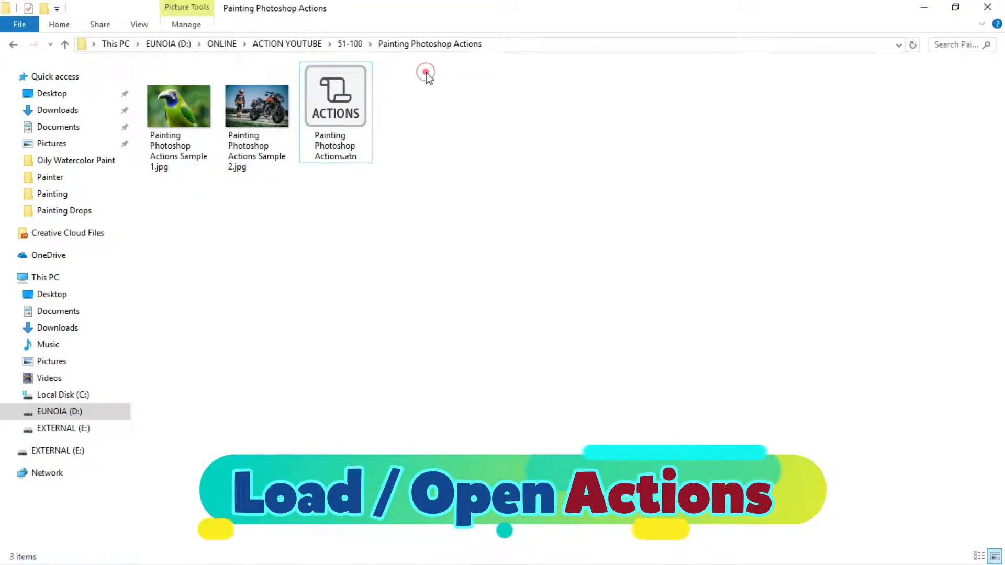
right_click(350, 92)
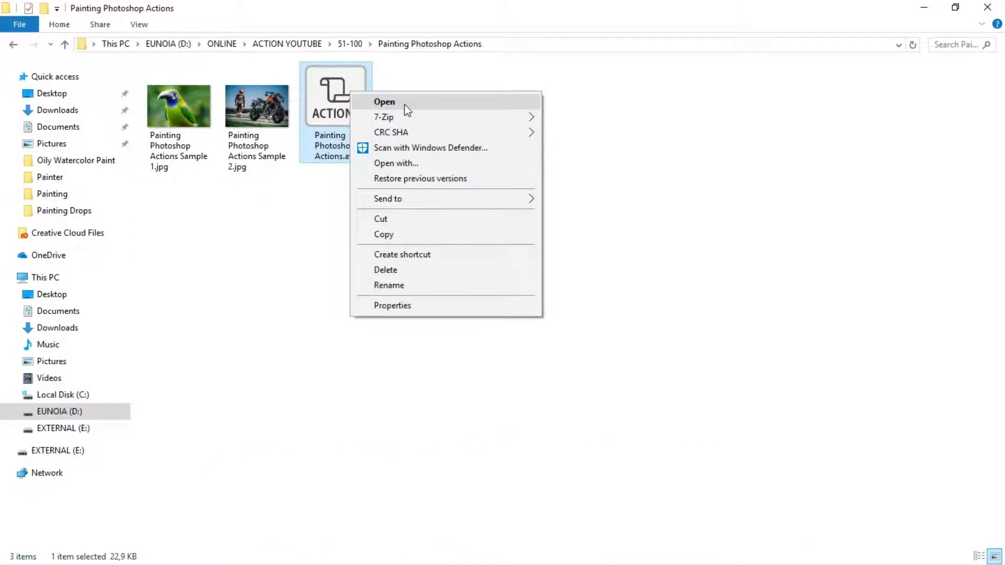
left_click(403, 105)
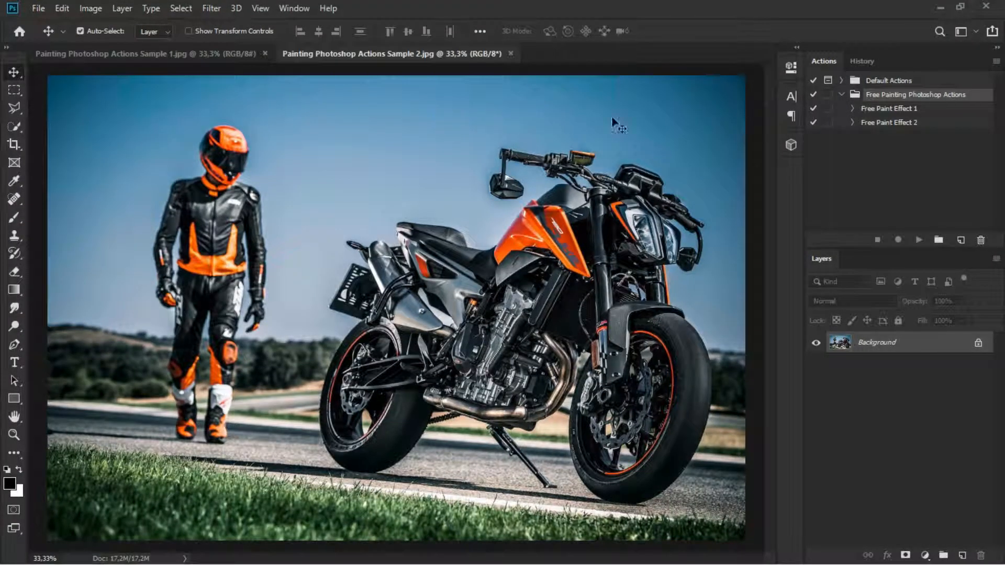
Play the Free Paint Effect 1 action on the motorcycle image
left_click(852, 122)
left_click(851, 121)
left_click(851, 122)
left_click(851, 122)
left_click(853, 109)
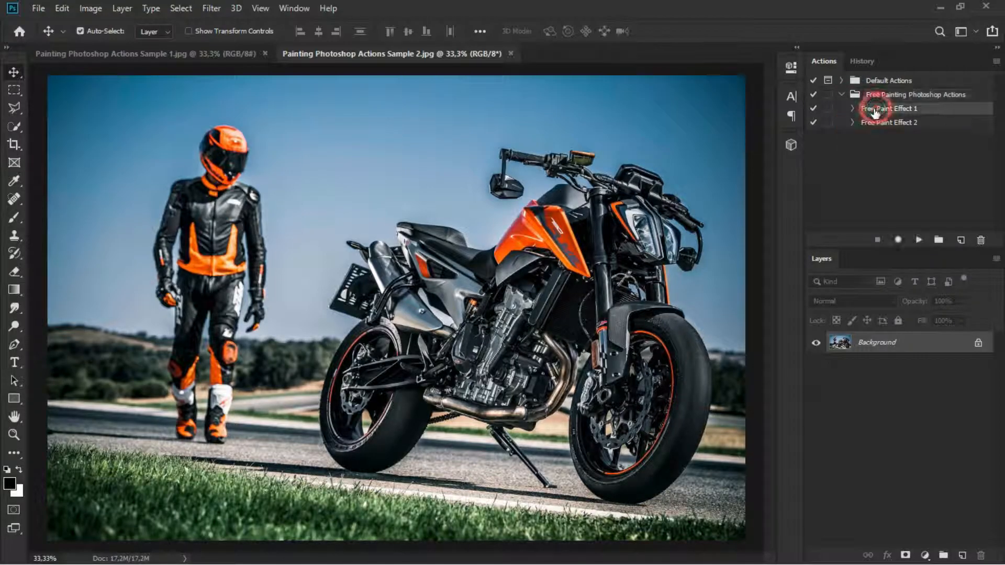
left_click(853, 109)
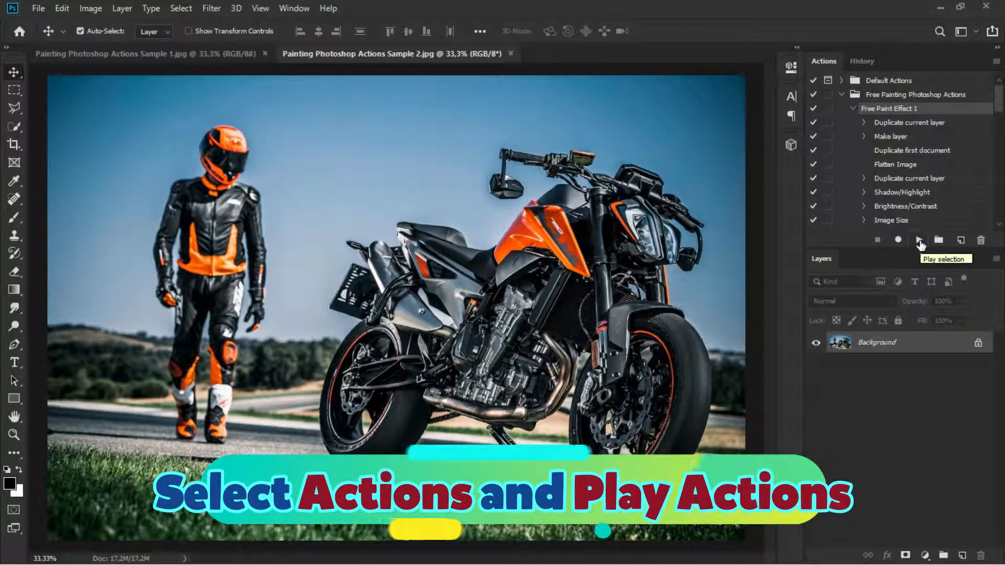
left_click(919, 243)
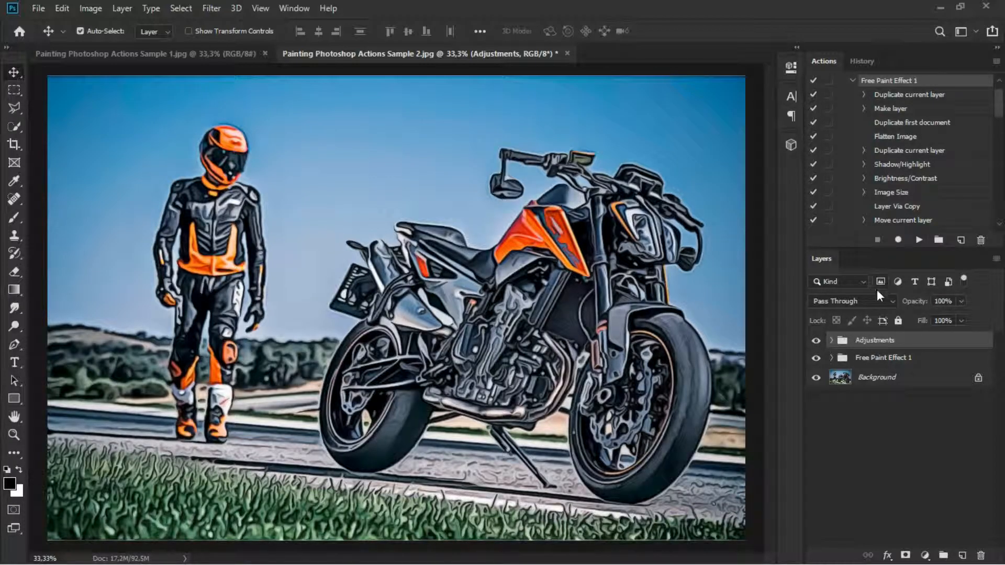
Try moving the midpoint of the Curves 1 adjustment in the motorcycle image's Adjustments group, and hide that layer
left_click(831, 357)
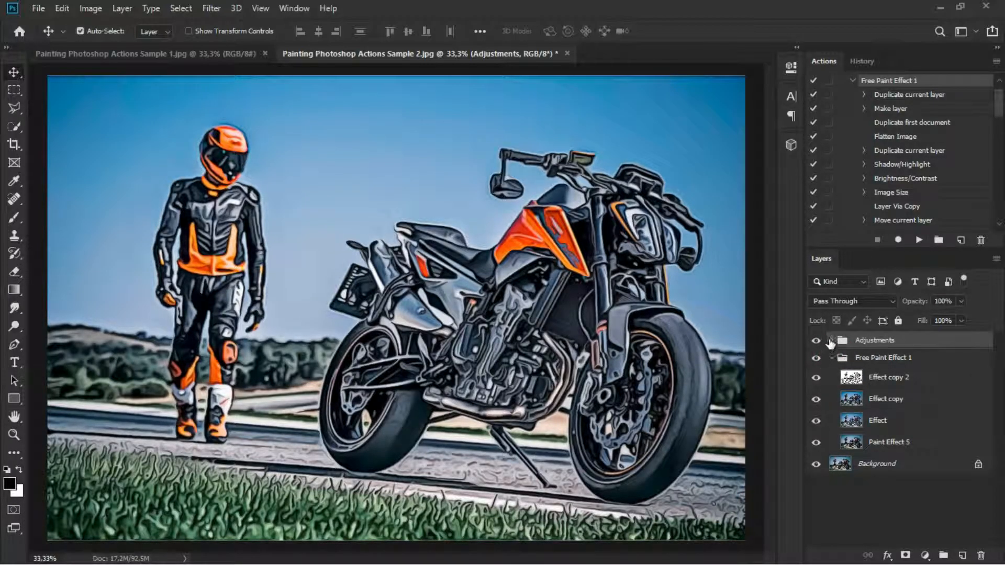
left_click(831, 340)
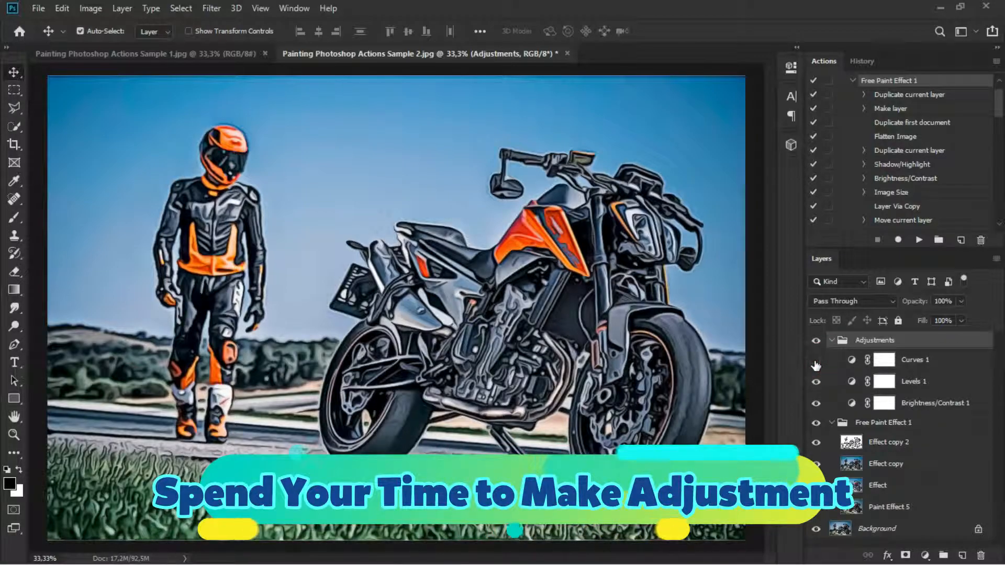
double_click(852, 360)
mouse_move(681, 207)
left_mouse_down()
mouse_move(693, 214)
mouse_move(677, 196)
mouse_move(686, 211)
left_mouse_up()
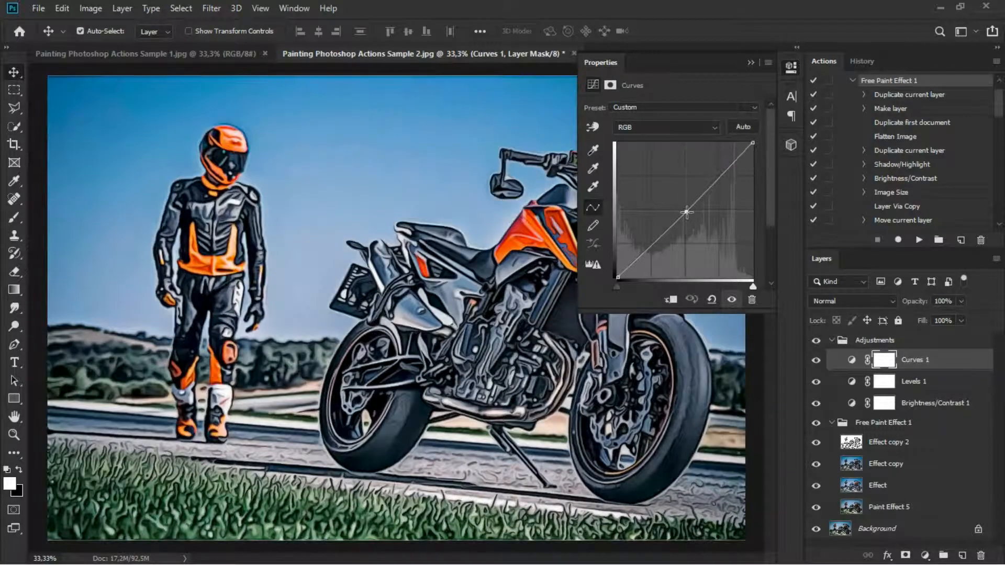
left_click(749, 62)
left_click(816, 361)
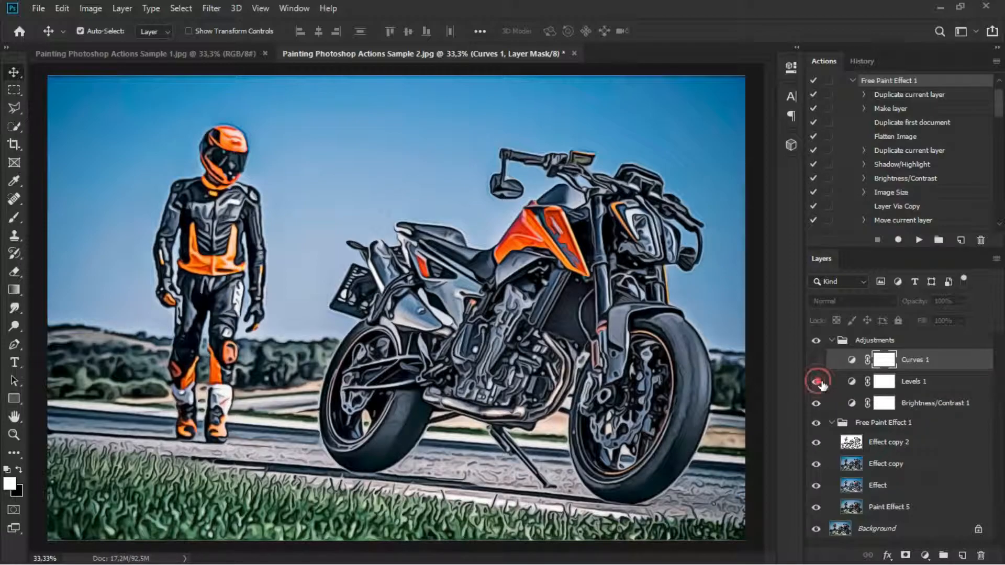
Set the Levels 1 midtone input to 1,25 and lower its white input level slightly
double_click(851, 384)
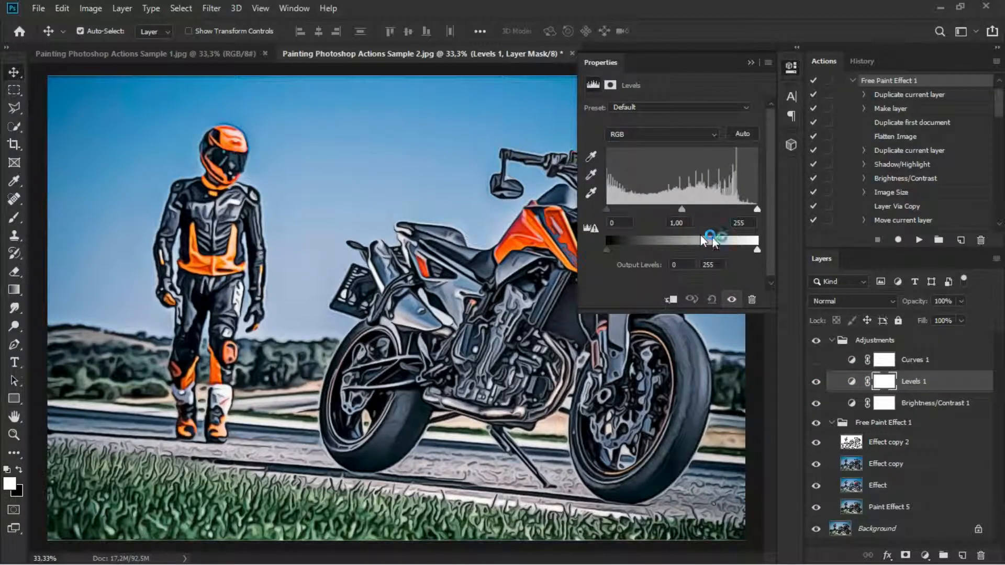
left_click_drag(681, 209, 670, 207)
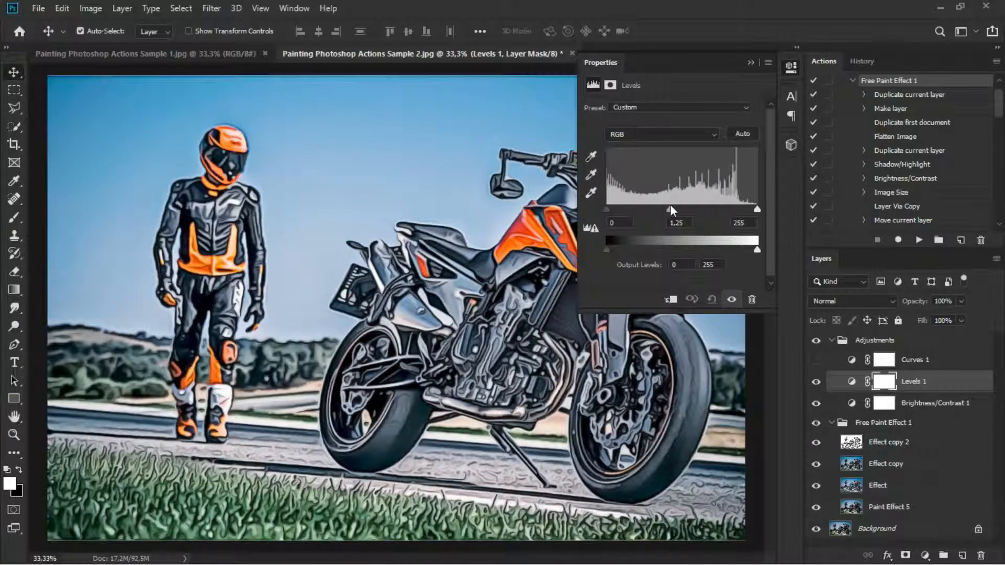
left_click_drag(755, 209, 753, 209)
Set the Brightness/Contrast 1 brightness to 23, reduce its contrast slightly, and collapse the Adjustments group
left_click(851, 406)
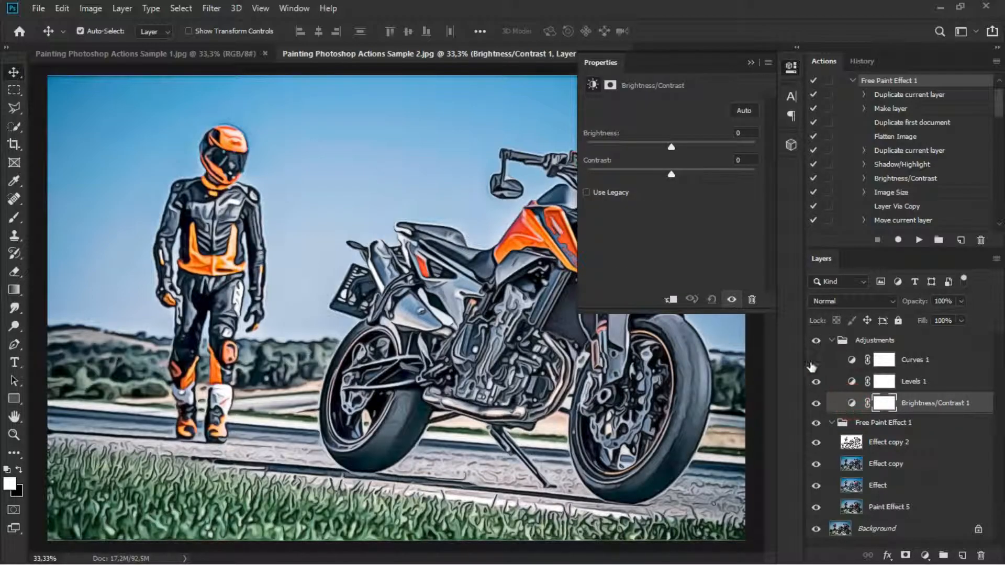
left_click_drag(672, 147, 668, 178)
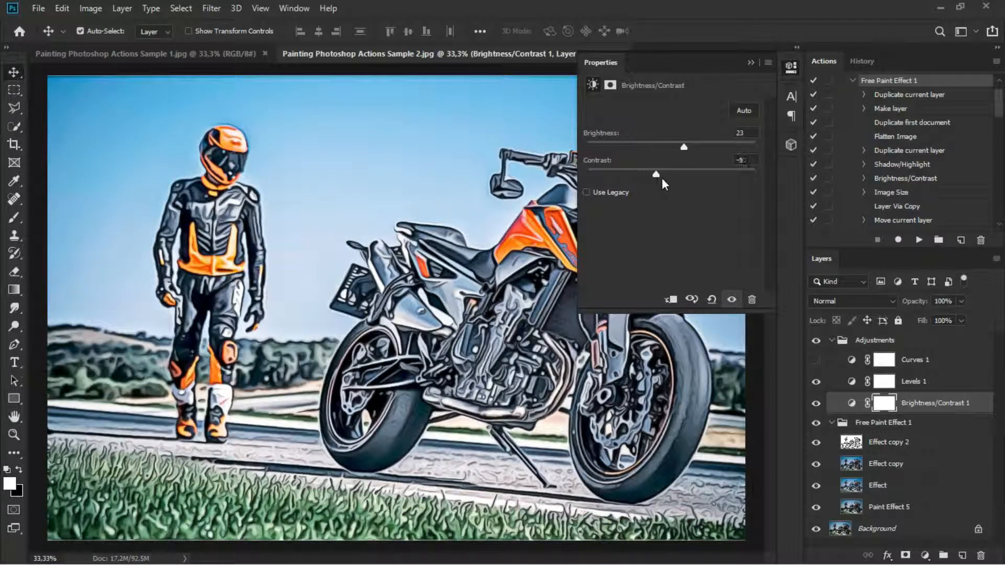
left_click(752, 60)
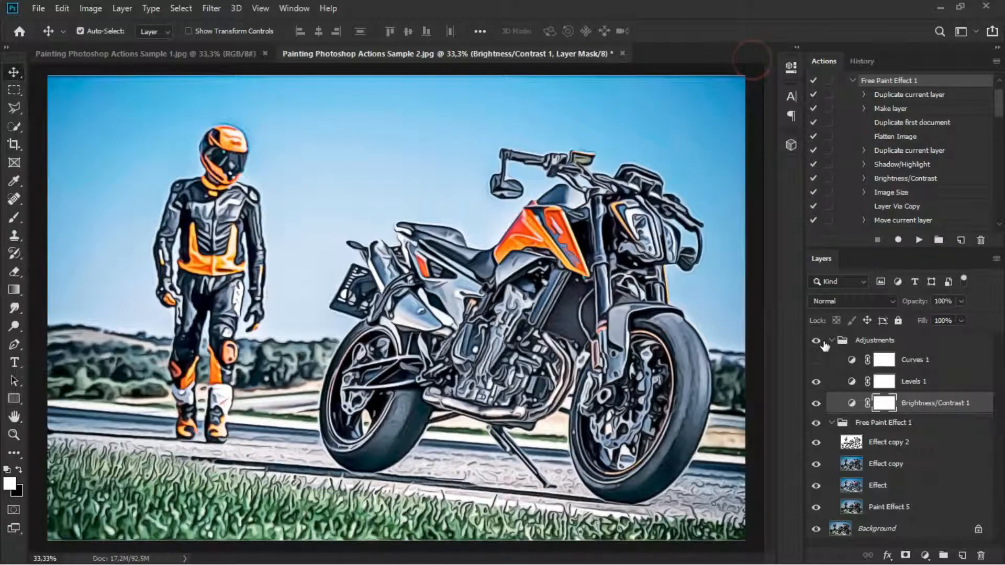
left_click(832, 340)
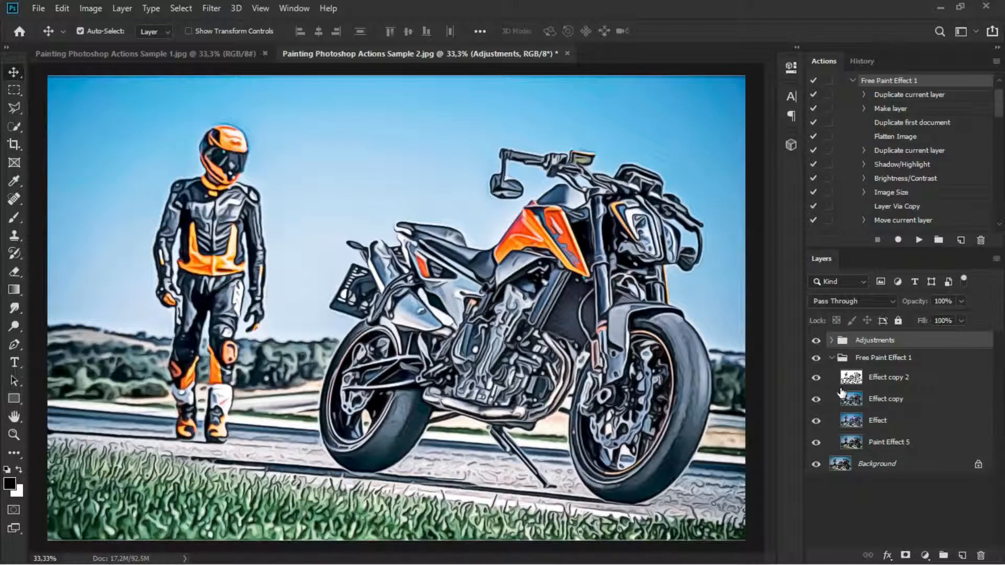
Compare the contribution of Effect copy 2, Effect copy, Effect and Paint Effect 5 by toggling each layer's visibility
left_click(815, 378)
left_click(815, 378)
left_click(815, 400)
left_click(816, 399)
left_click(816, 399)
left_click(816, 399)
left_click(815, 421)
left_click(815, 421)
left_click(815, 442)
left_click(815, 443)
Save the painted motorcycle image as a JPEG named "after" with Maximum quality
left_click(39, 8)
left_click(95, 165)
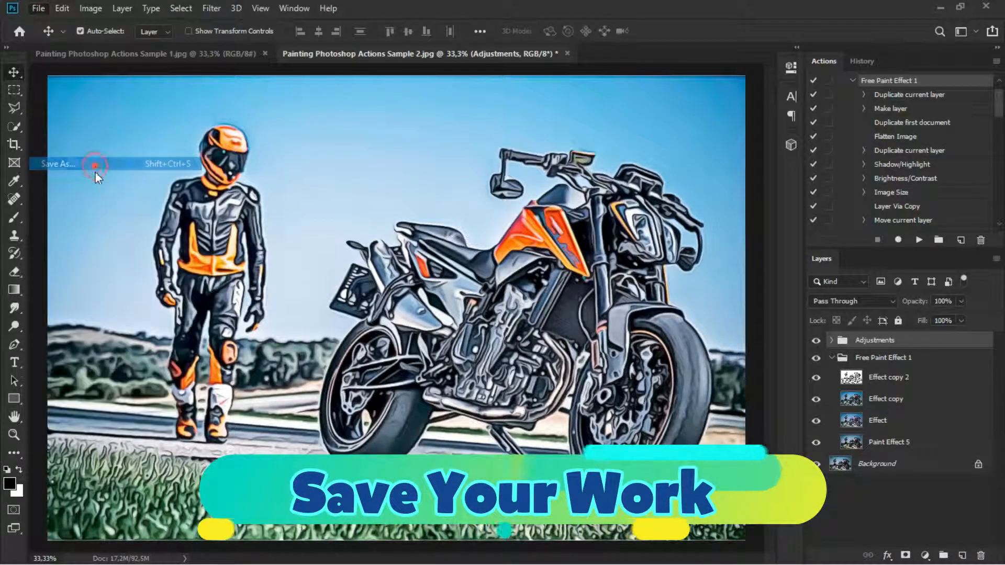
left_click(244, 341)
type("after")
left_click(307, 359)
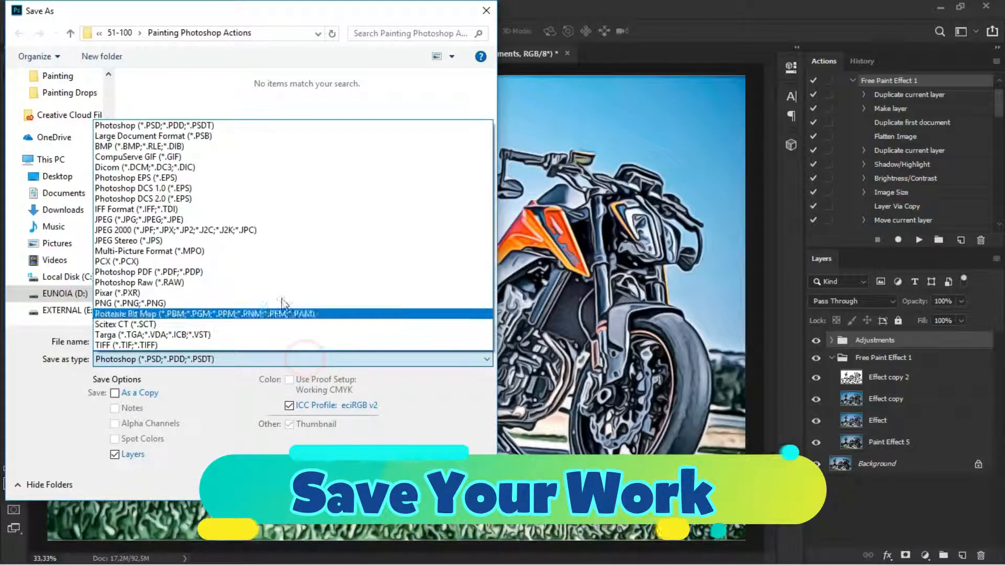
left_click(261, 224)
left_click(388, 483)
left_click(496, 193)
left_click_drag(497, 193, 523, 193)
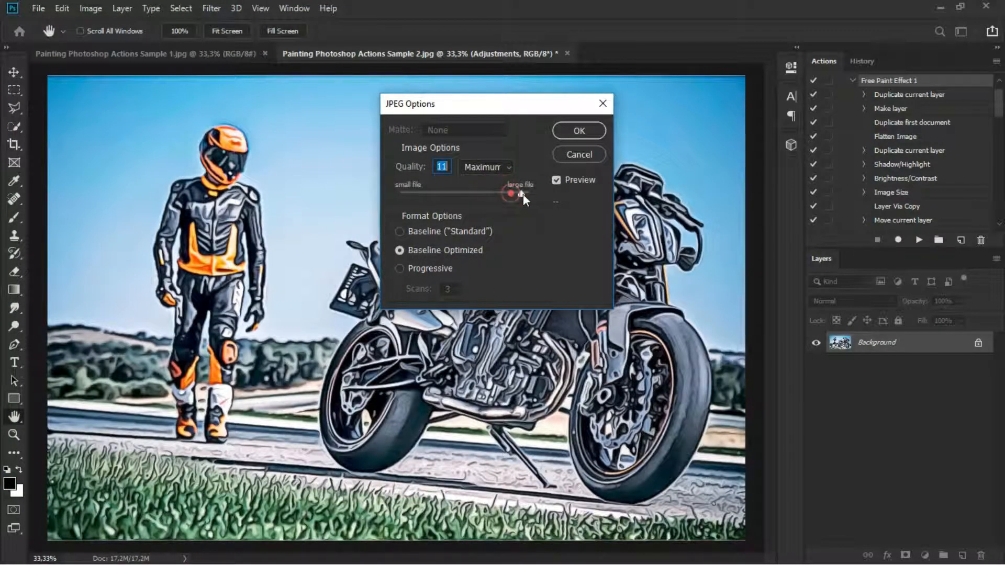
left_click(578, 131)
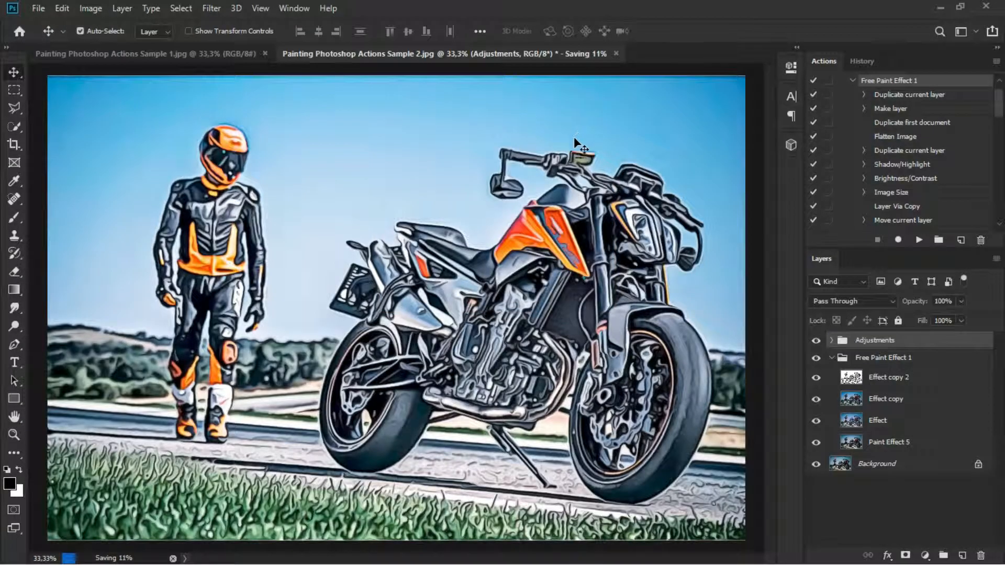
Switch to the Sample 1 bird image and play the Free Paint Effect 2 action on it
left_click(228, 54)
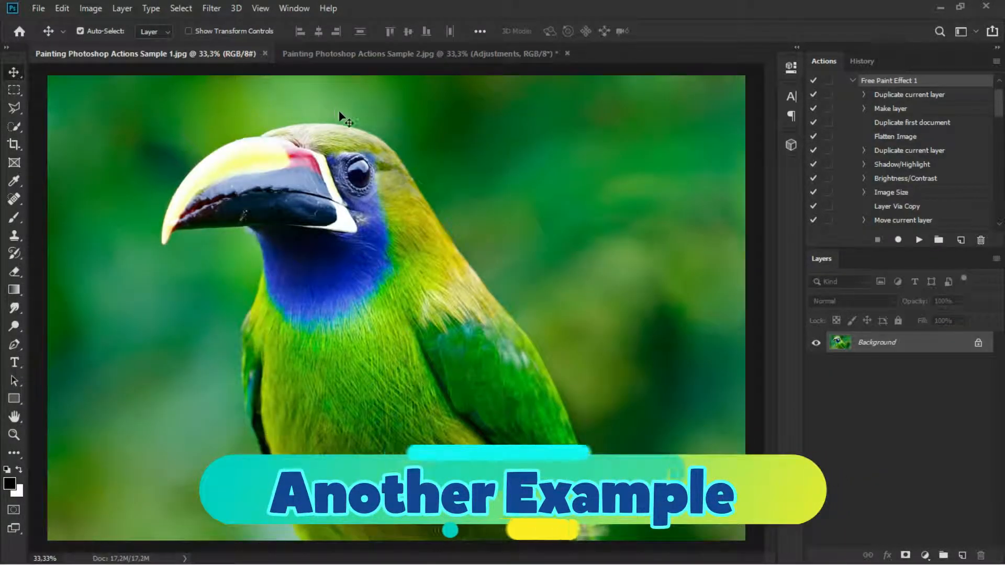
left_click(852, 80)
left_click(885, 123)
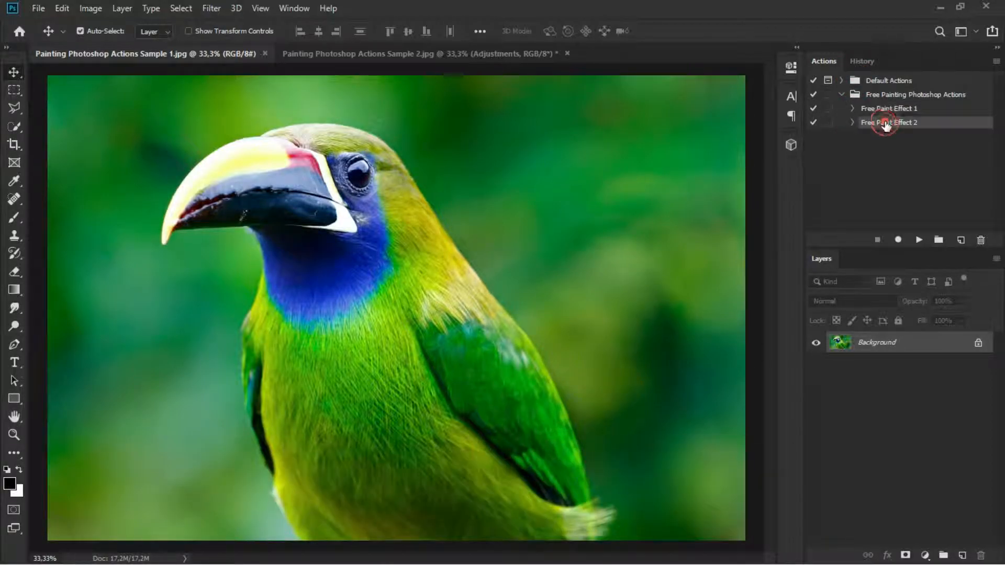
left_click(853, 123)
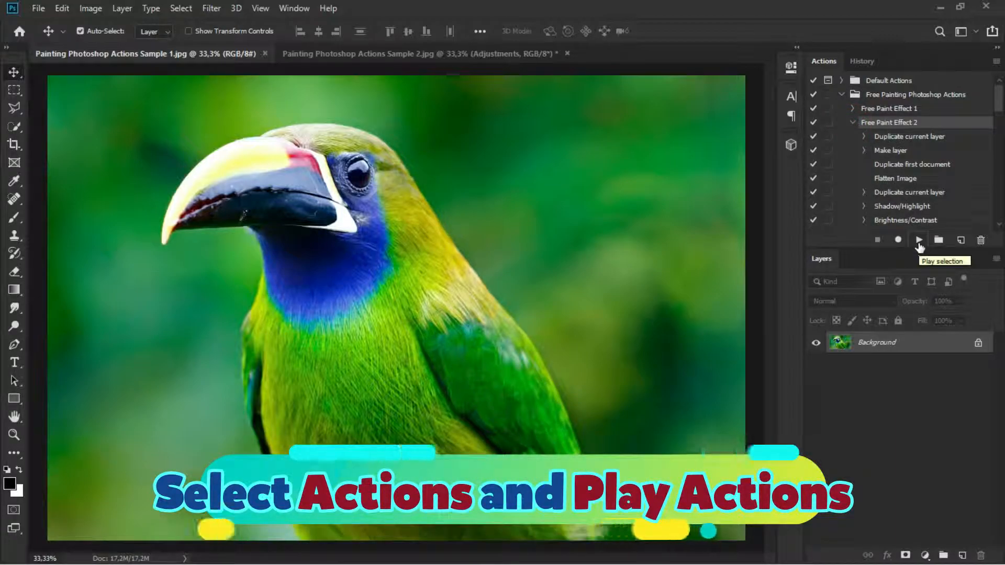
left_click(918, 242)
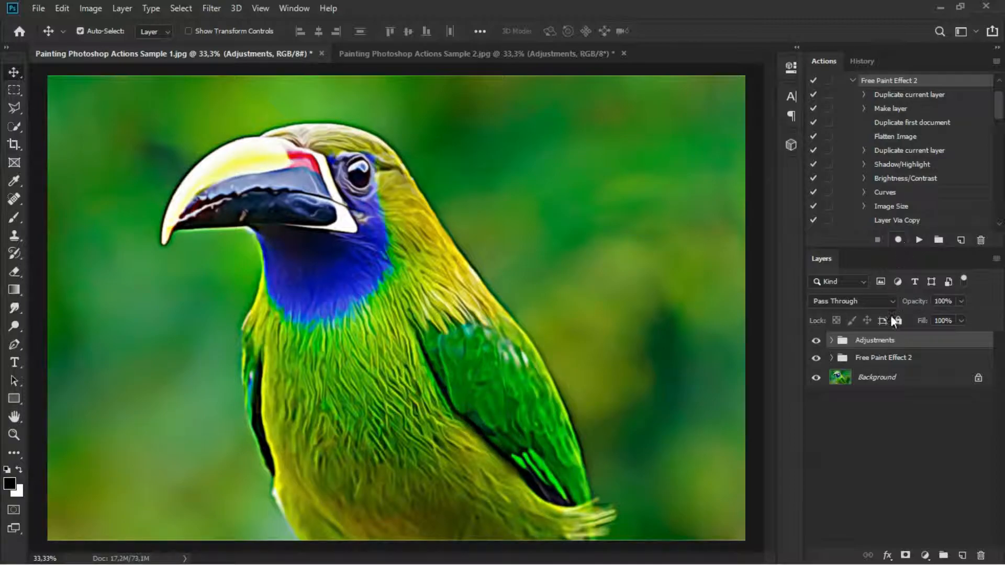
Adjust the Curves 1 curve in the bird image's Adjustments group and hide that layer
left_click(832, 341)
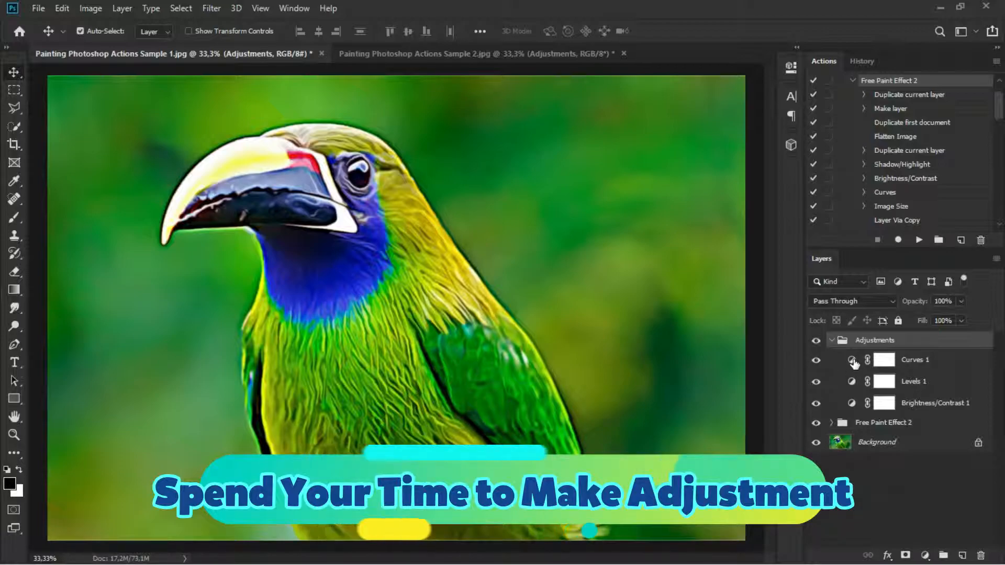
double_click(851, 359)
left_click_drag(672, 204, 663, 230)
left_click(750, 63)
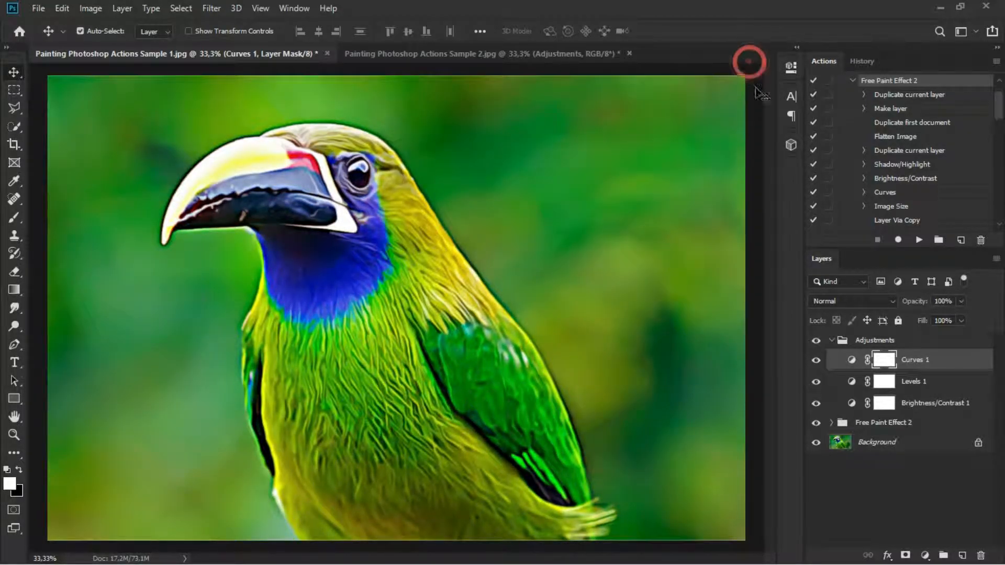
left_click(818, 360)
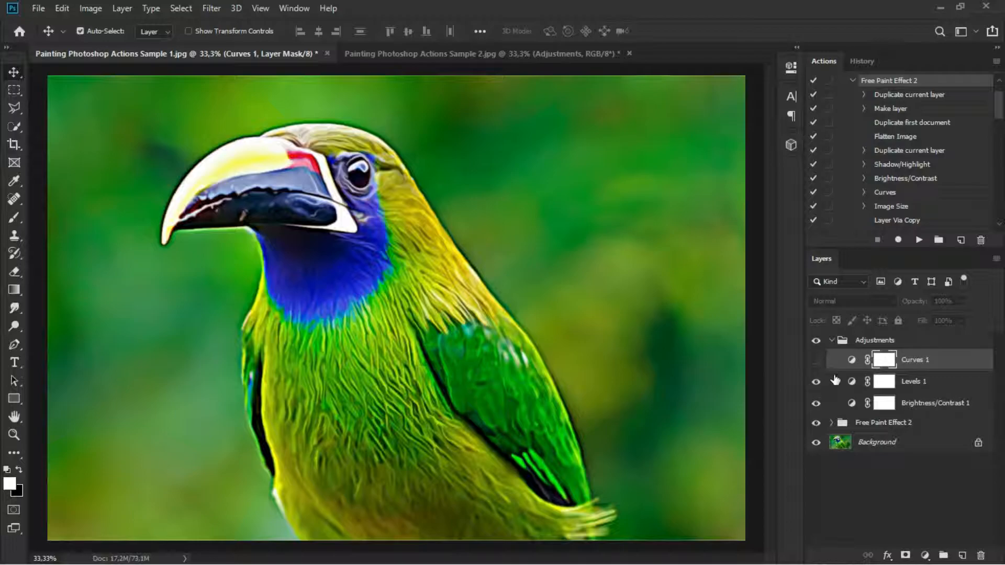
Set the Levels 1 midtone input to 1.04 and the Brightness/Contrast 1 brightness to 27
double_click(852, 382)
left_click_drag(684, 209, 679, 210)
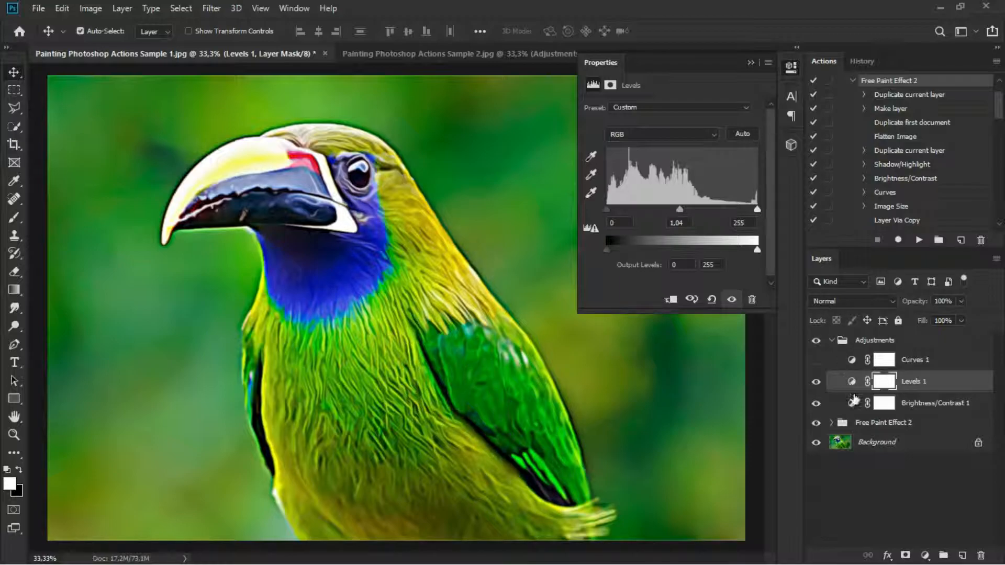
double_click(852, 402)
left_click_drag(672, 147, 686, 149)
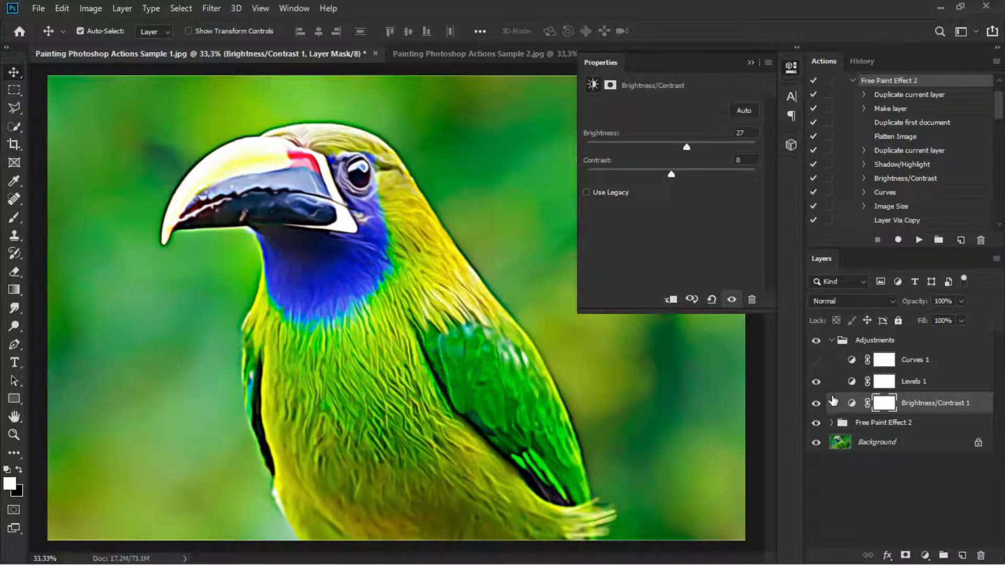
Expand the Free Paint Effect 2 group and check the Gradient Map 1 layer's contribution by toggling its visibility
left_click(832, 423)
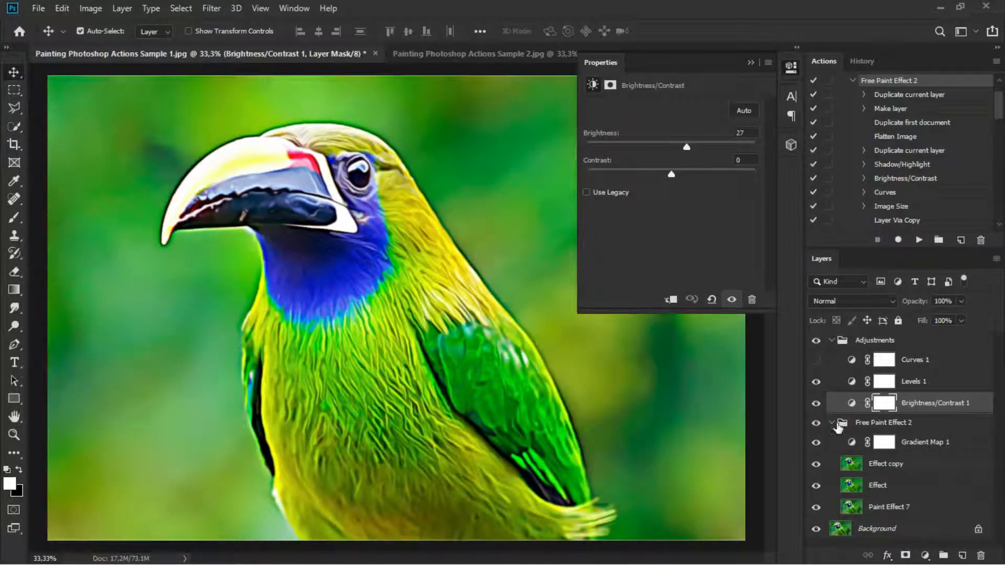
left_click(816, 443)
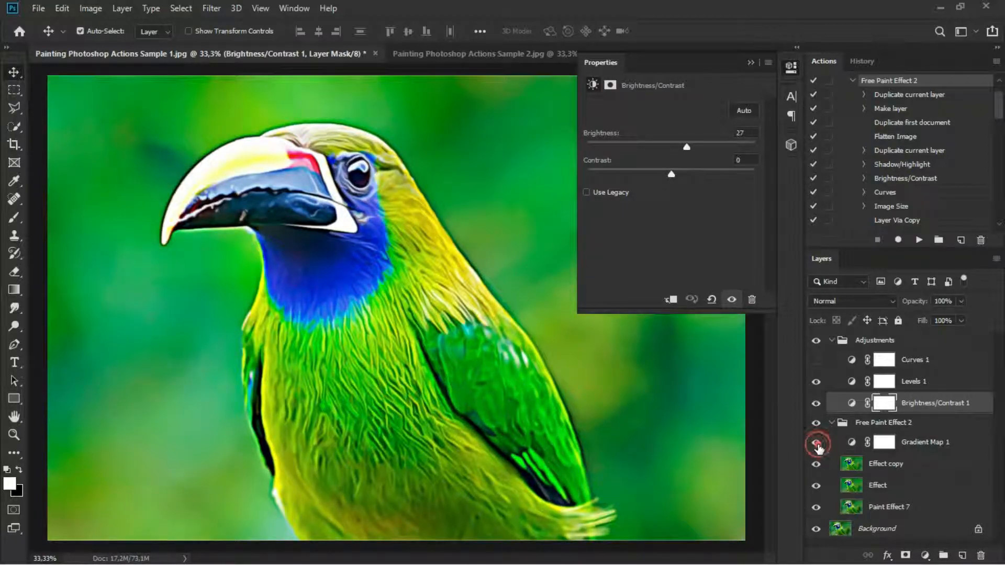
left_click(816, 443)
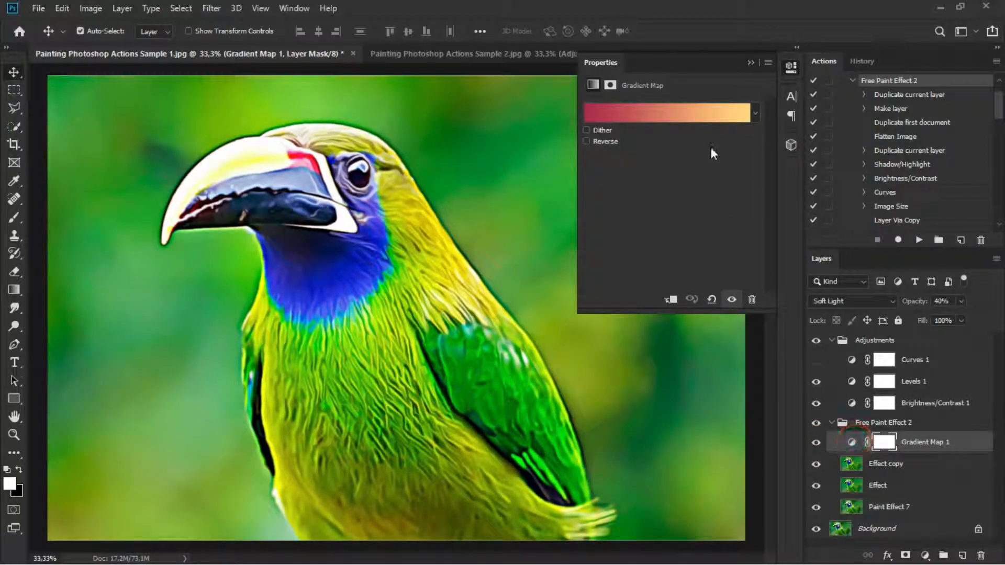
Try several gradient presets on Gradient Map 1 and apply the first preset in the picker
left_click(755, 113)
left_click(710, 142)
left_click(689, 152)
left_click(690, 158)
left_click(666, 143)
left_click(644, 142)
left_click(622, 142)
left_click(622, 164)
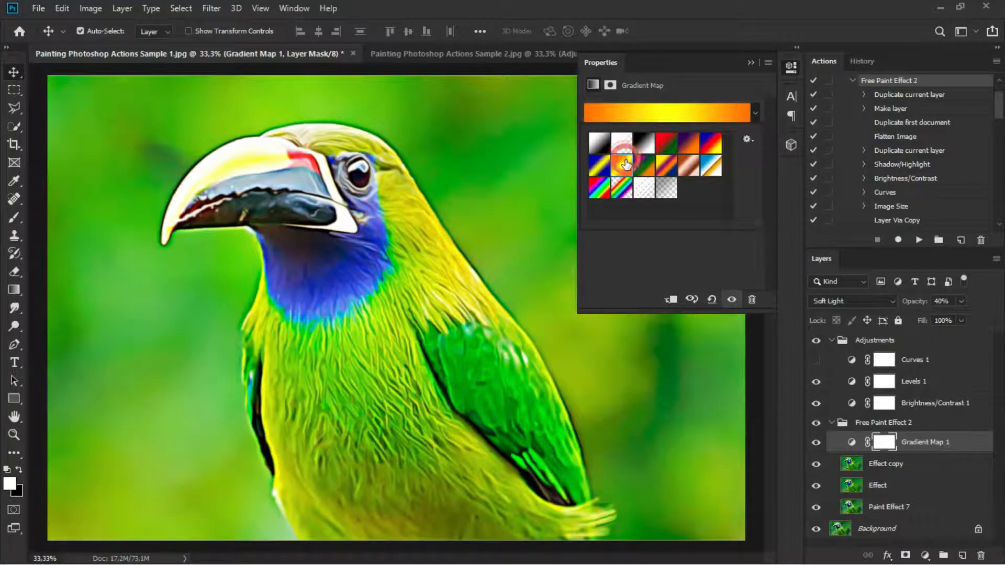
left_click(667, 150)
left_click(688, 147)
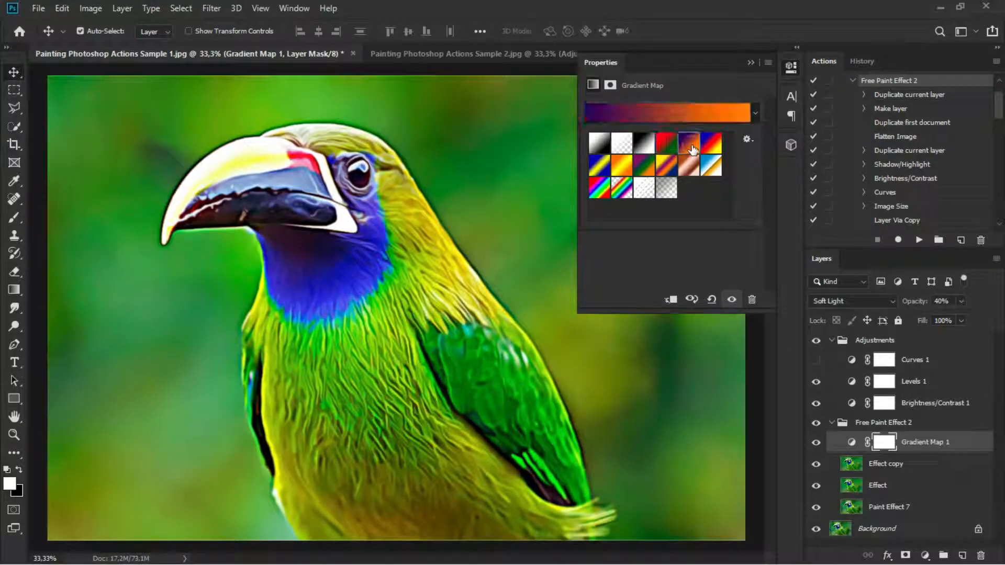
left_click(691, 166)
left_click(715, 149)
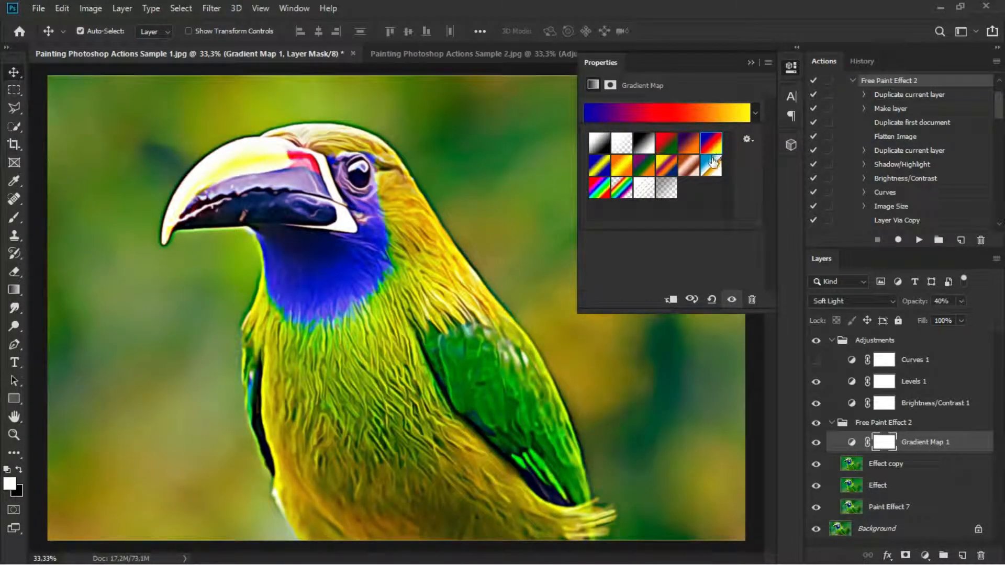
left_click(711, 166)
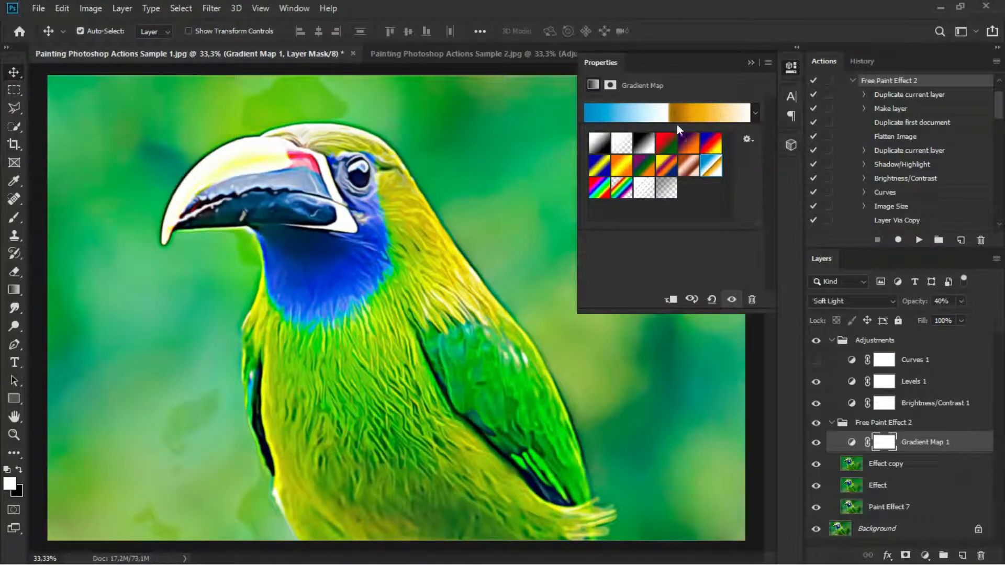
left_click(599, 143)
left_click(752, 62)
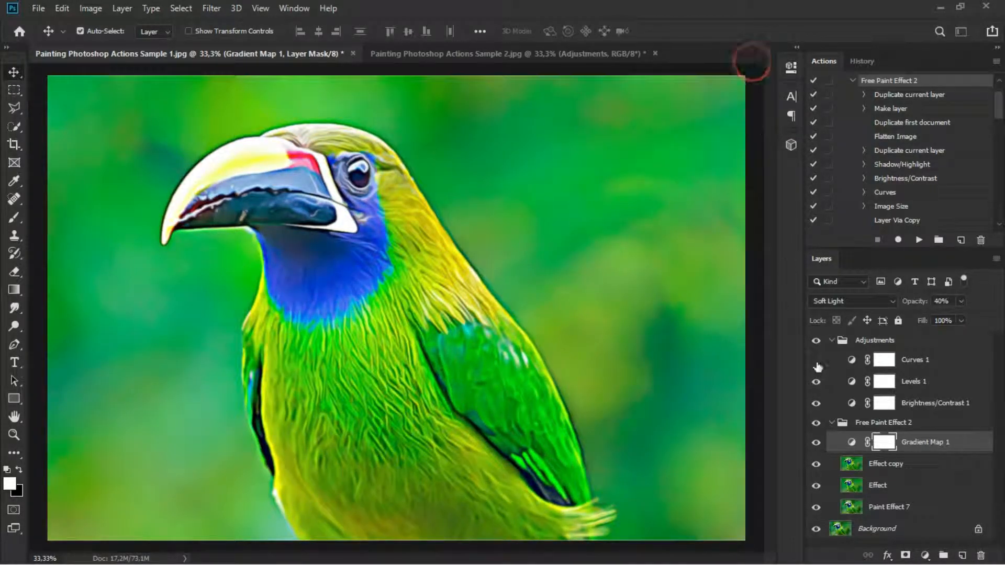
Compare the contribution of Effect copy, Effect and Paint Effect 7 by toggling each layer's visibility
left_click(816, 464)
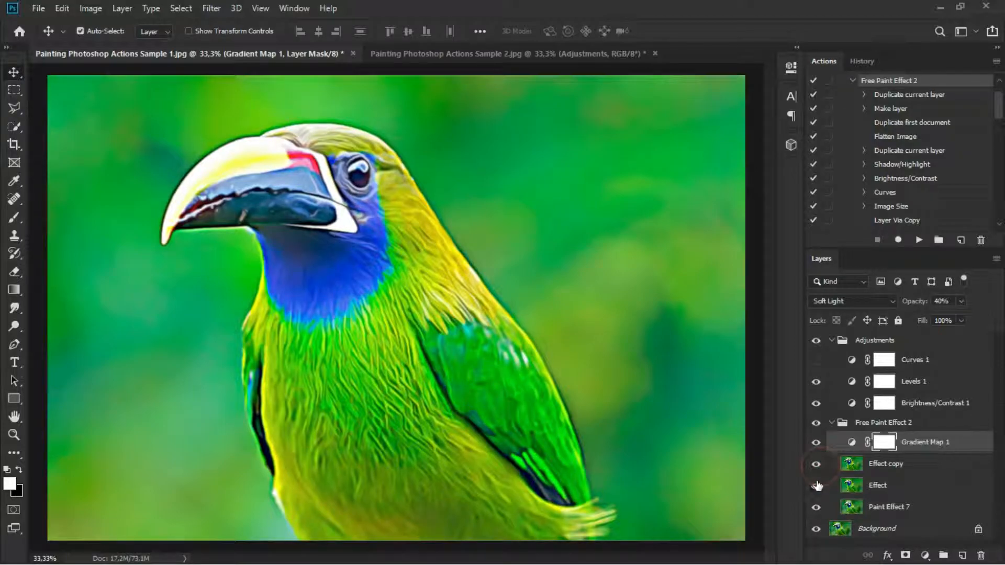
left_click(815, 486)
left_click(816, 487)
left_click(816, 507)
Save the painted bird image as a JPEG named "Painting Photoshop Actions Sample 1 after" with Maximum quality 10
left_click(38, 8)
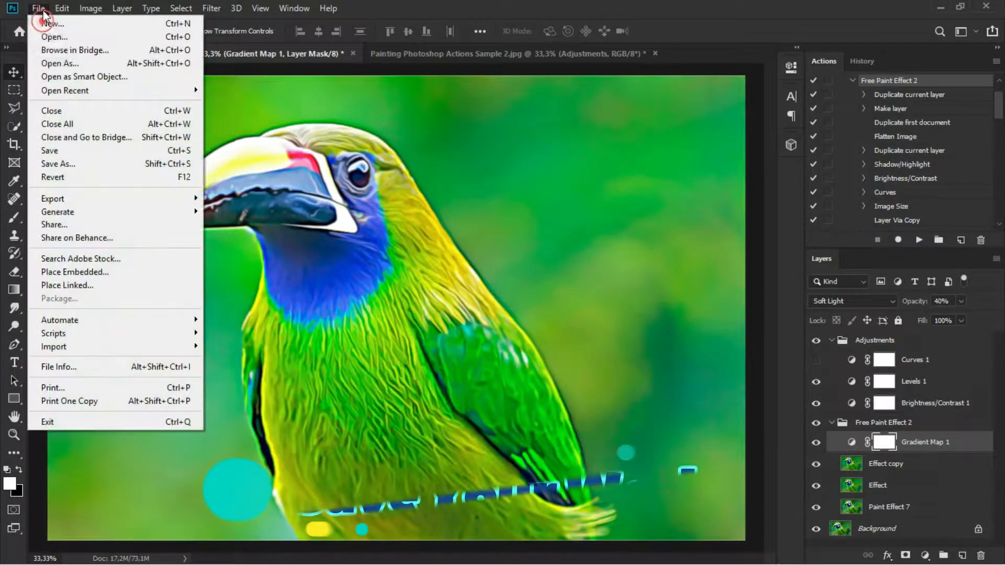
left_click(96, 164)
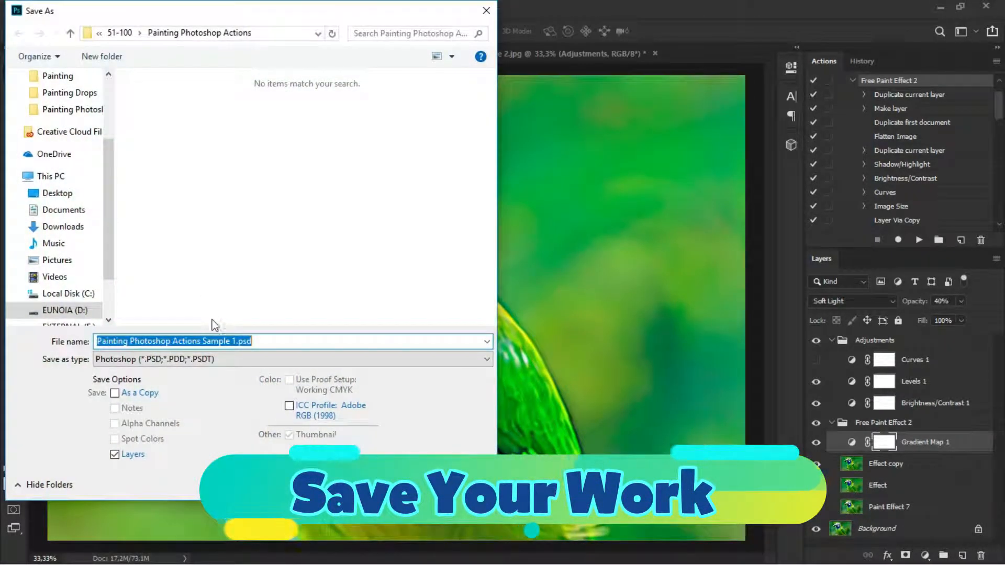
left_click(240, 341)
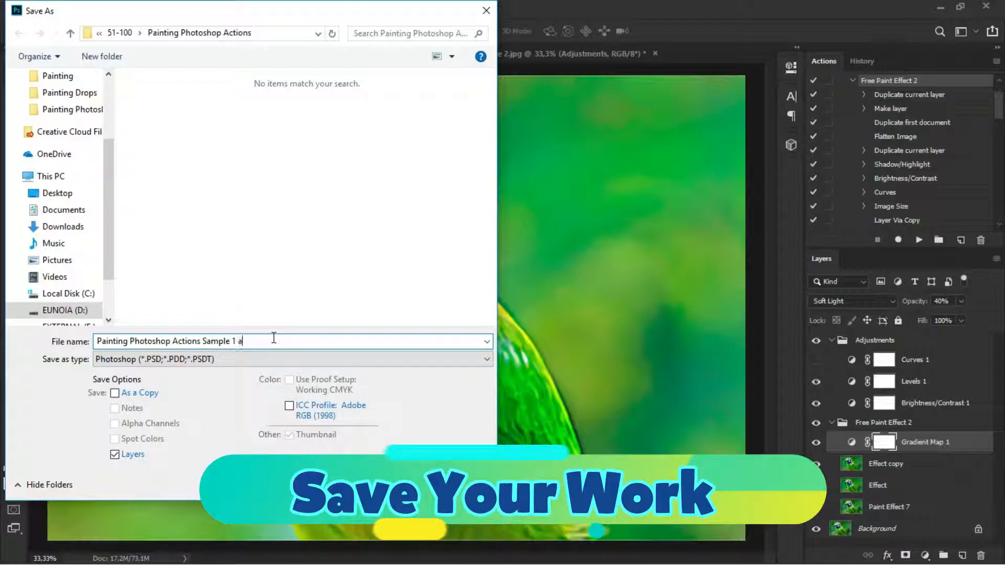
type("fter")
left_click(280, 357)
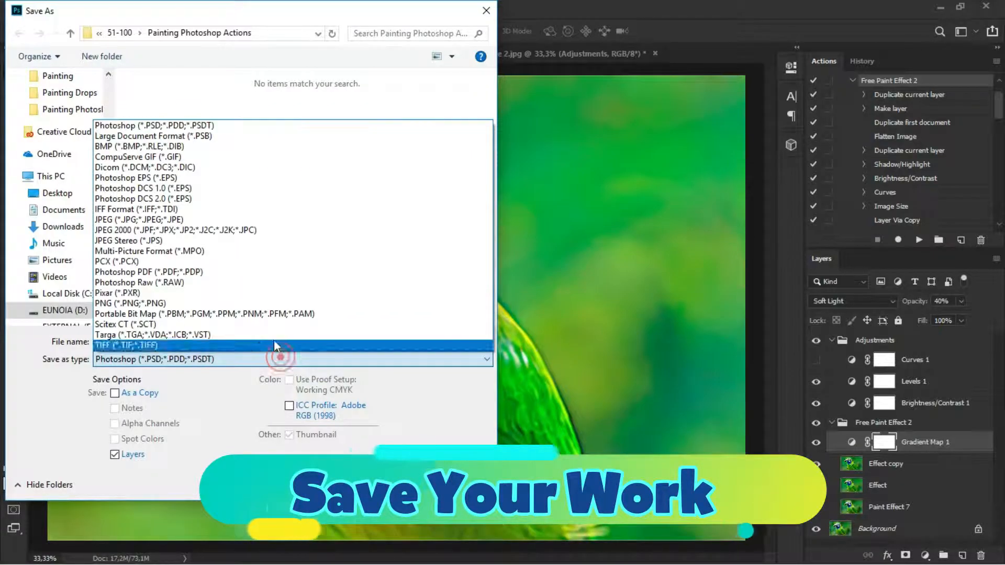
left_click(237, 220)
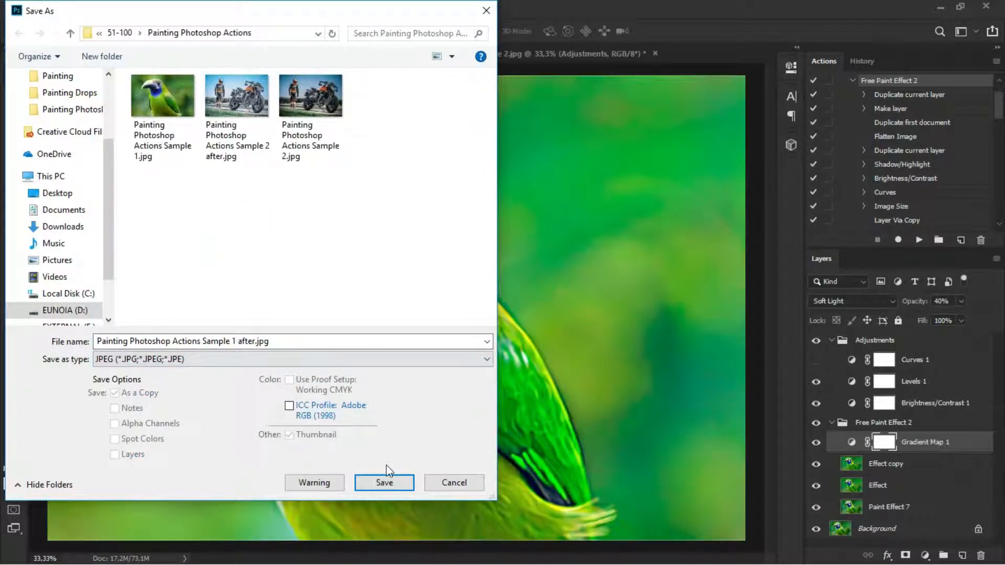
left_click(391, 482)
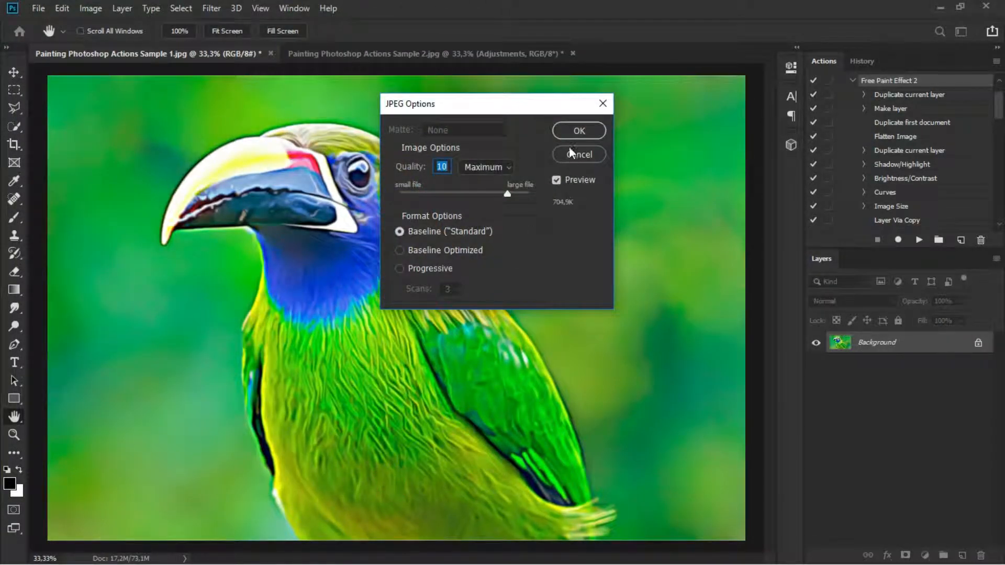
left_click(572, 131)
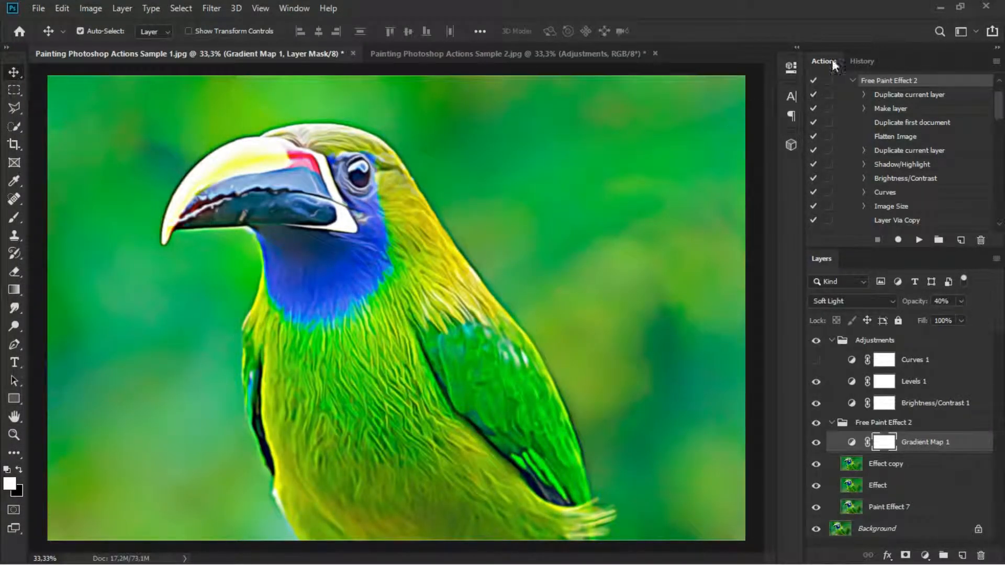
Switch to the Painting Photoshop Actions folder in File Explorer and compare the bird image before and after the effect
left_click(938, 7)
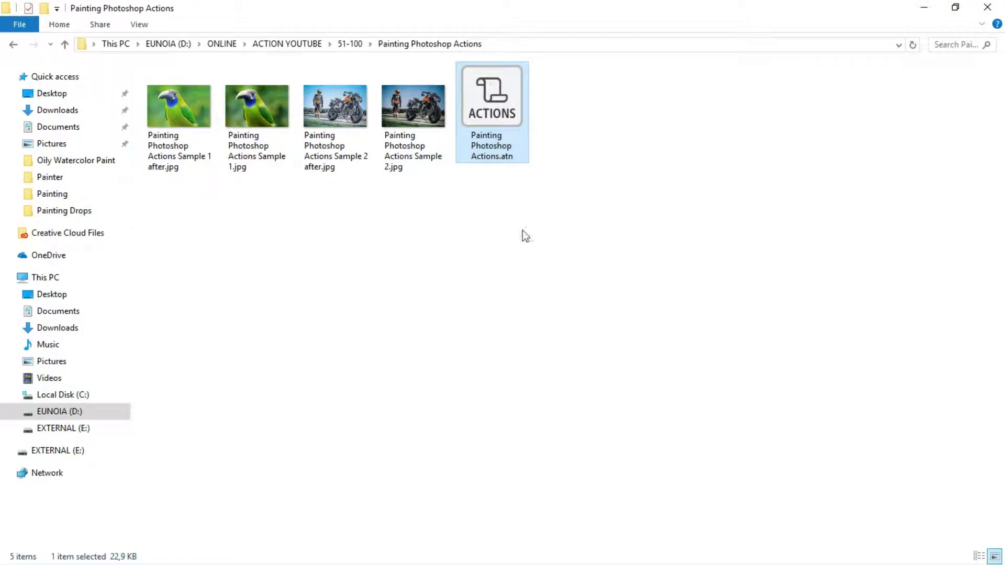
double_click(187, 108)
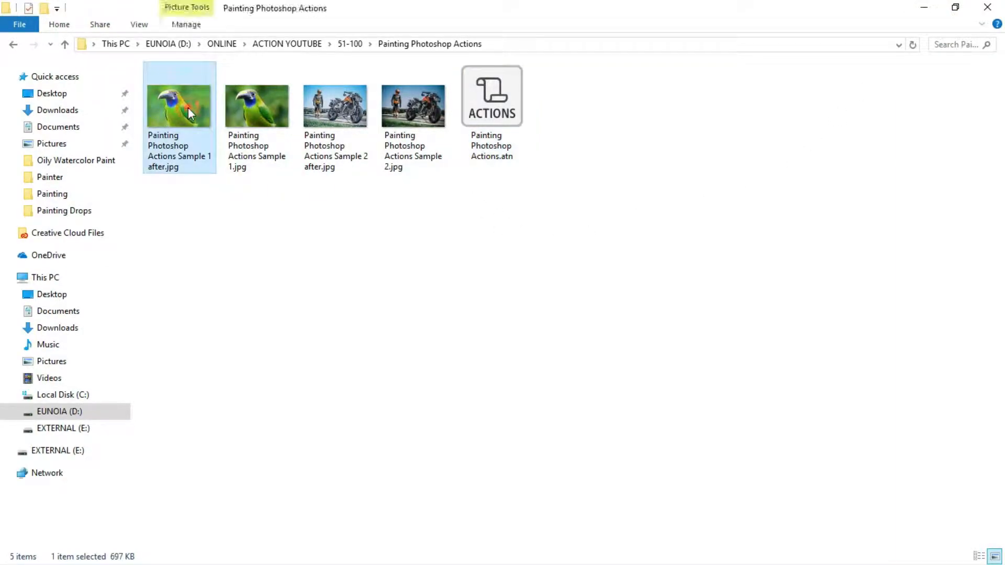
key("Left")
key("Right")
key("Left")
key("Right")
key("Left")
key("Right")
key("Left")
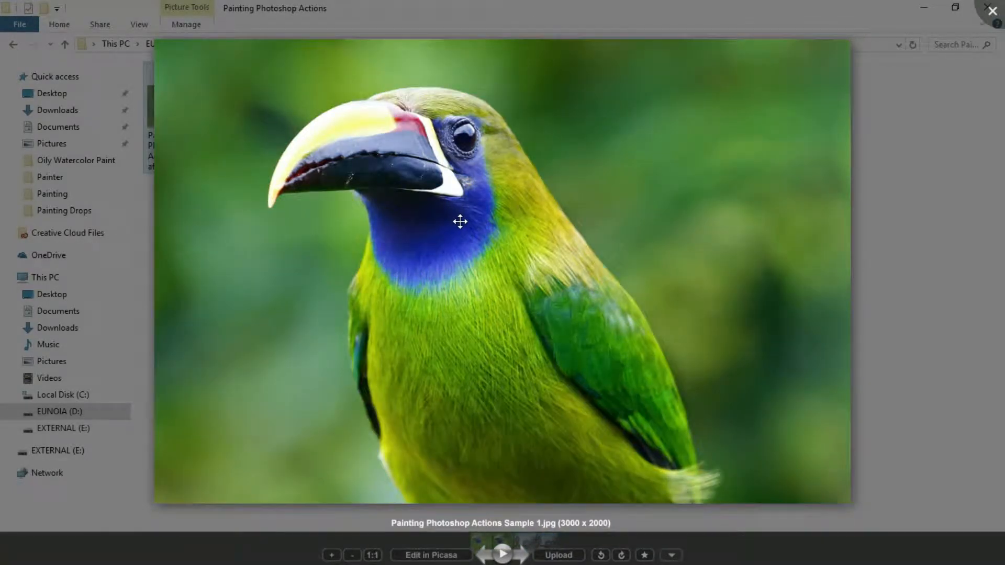
Compare the original and painted versions of the Sample 2 motorcycle image in the picture viewer
key("Right")
key("Right")
key("Left")
key("Right")
key("Right")
key("Left")
key("Right")
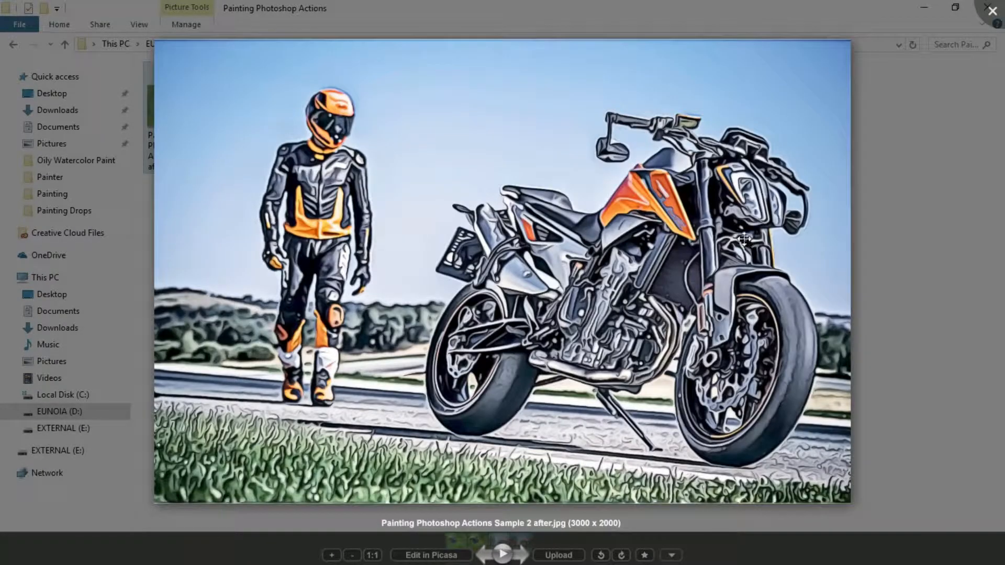
Examine the painted motorcycle image up close, close the preview and minimize the folder window
scroll(701, 226, "up", 5)
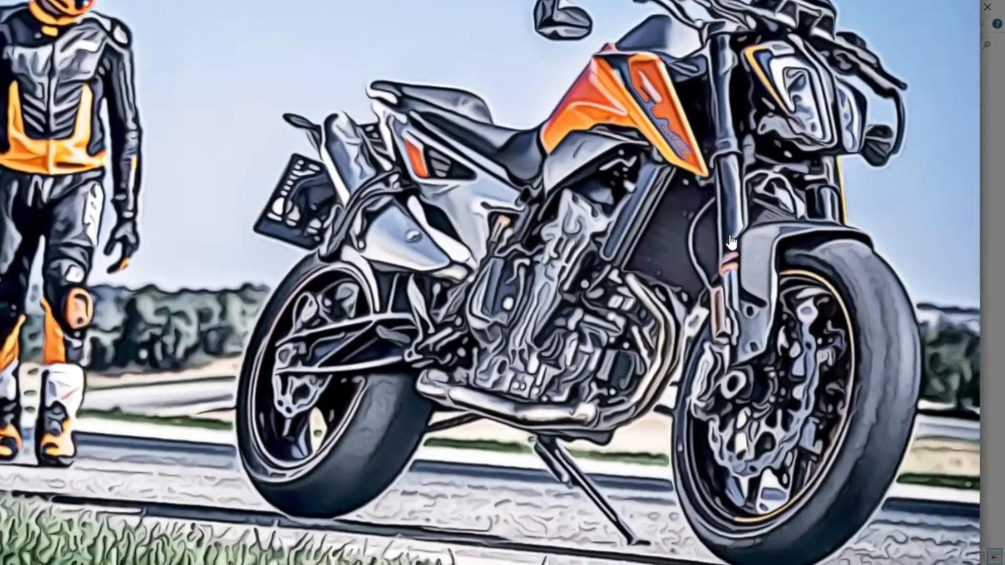
left_click_drag(731, 242, 733, 204)
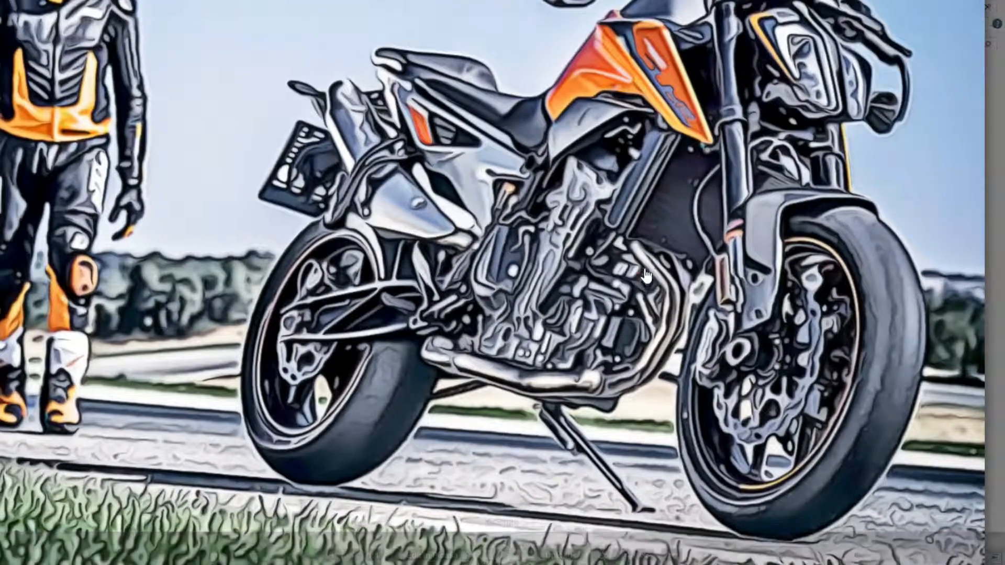
left_click_drag(475, 222, 608, 296)
scroll(642, 245, "down", 5)
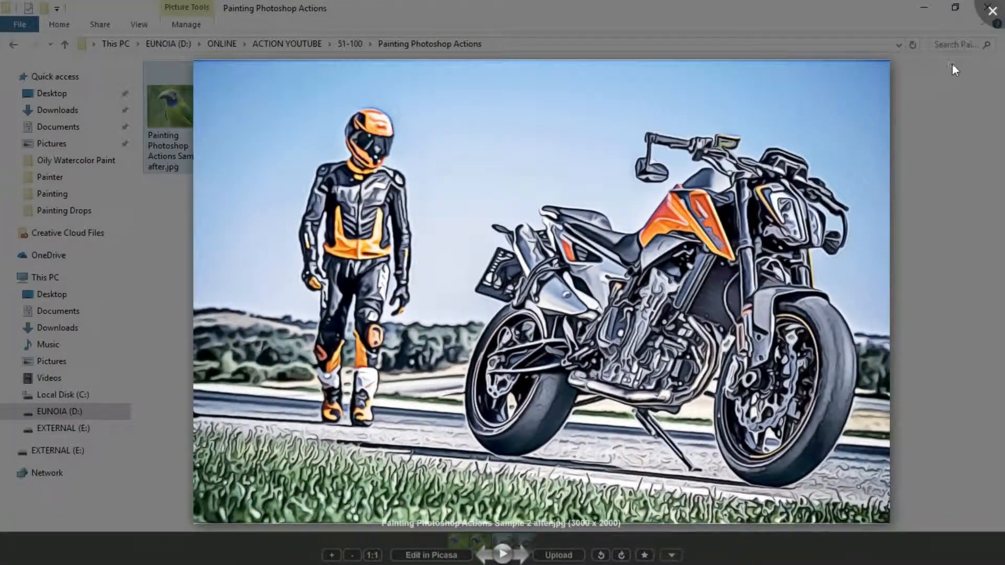
left_click(992, 14)
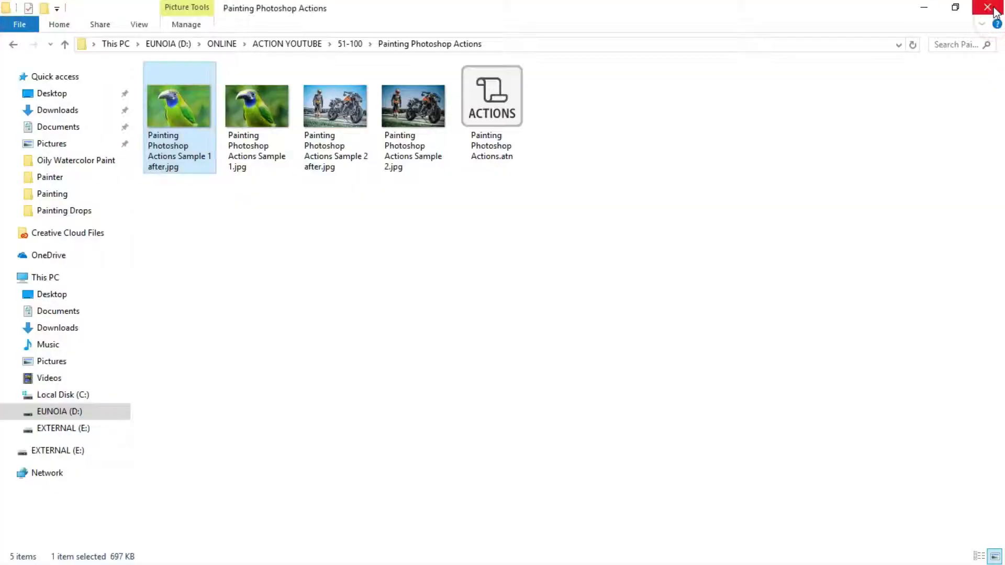
left_click(923, 11)
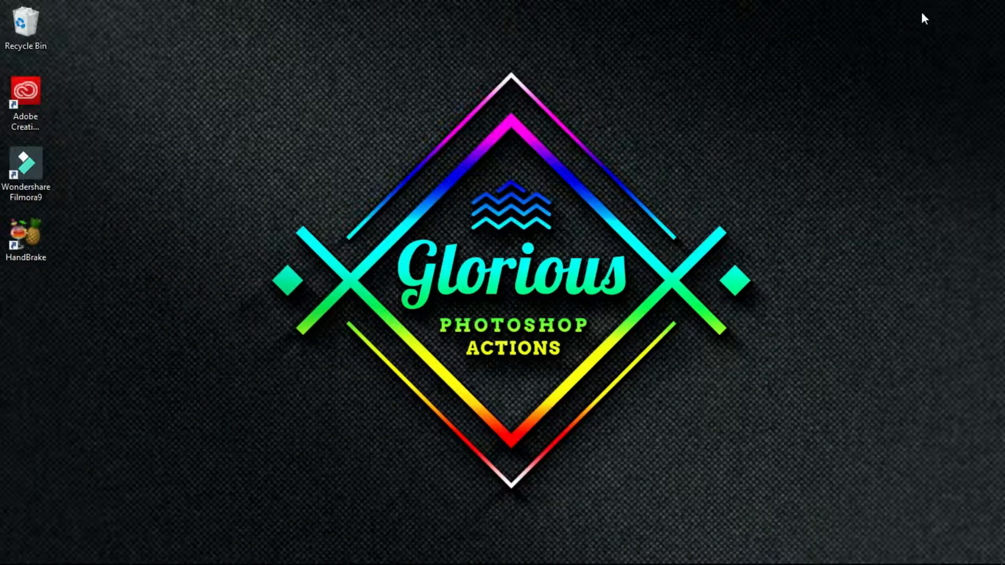